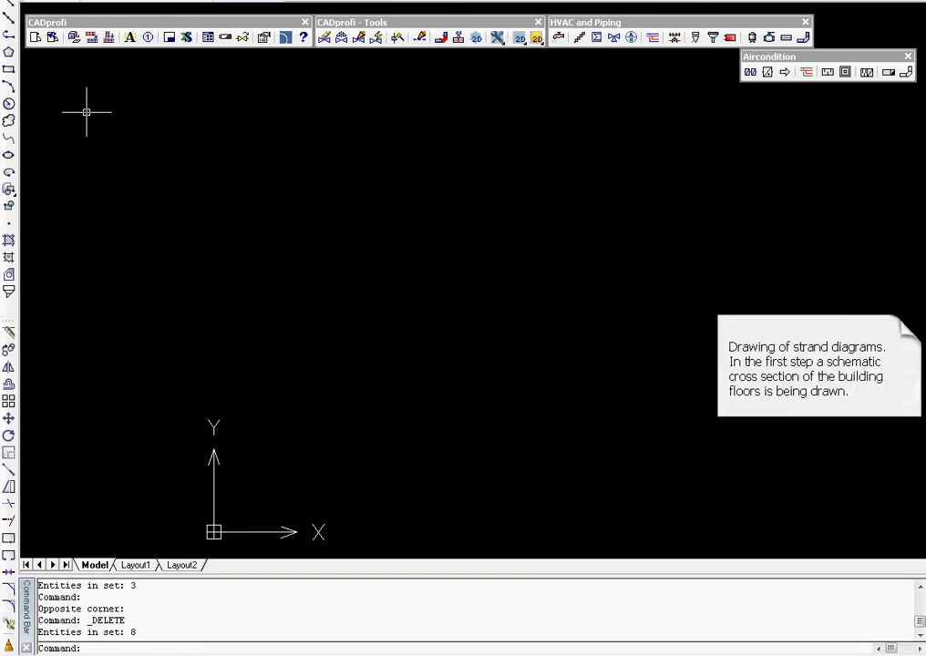
Draw a horizontal floor line across the drawing from left to right
{"action": "left_click", "coordinate": [8, 11]}
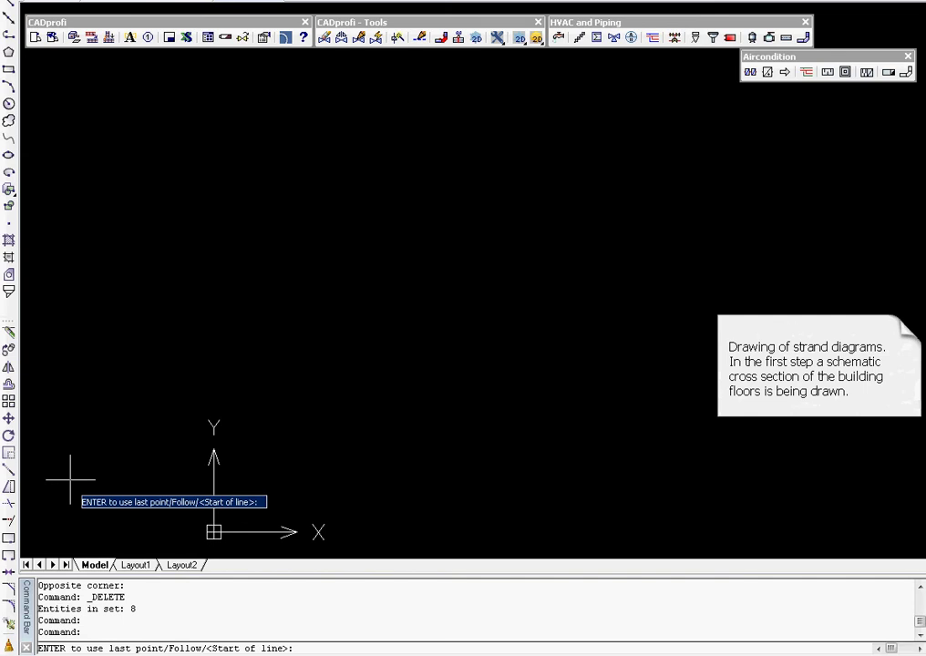
{"action": "left_click", "coordinate": [37, 545]}
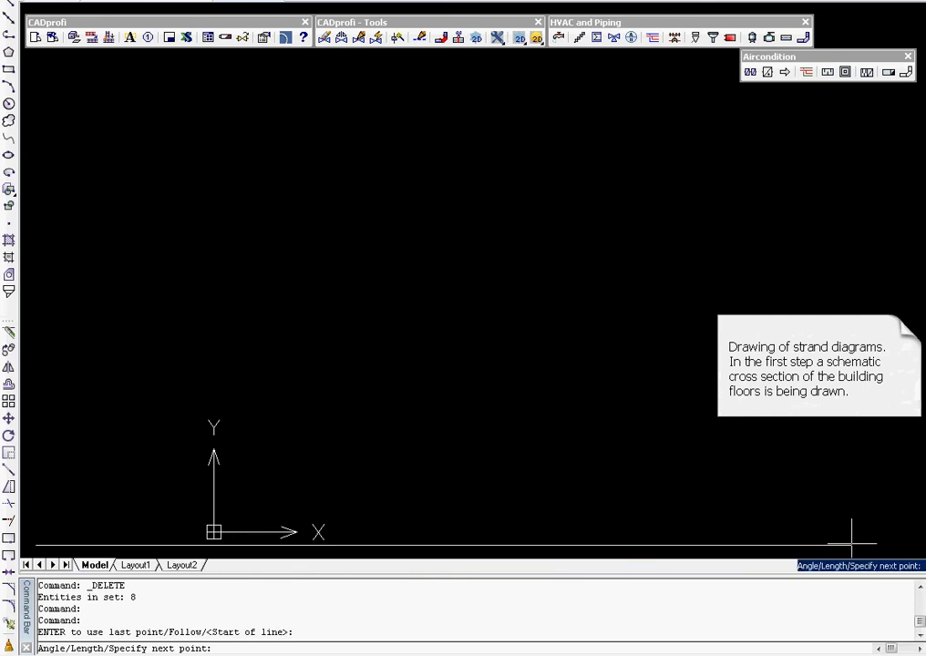
{"action": "left_click", "coordinate": [890, 545]}
{"action": "key", "text": "Return"}
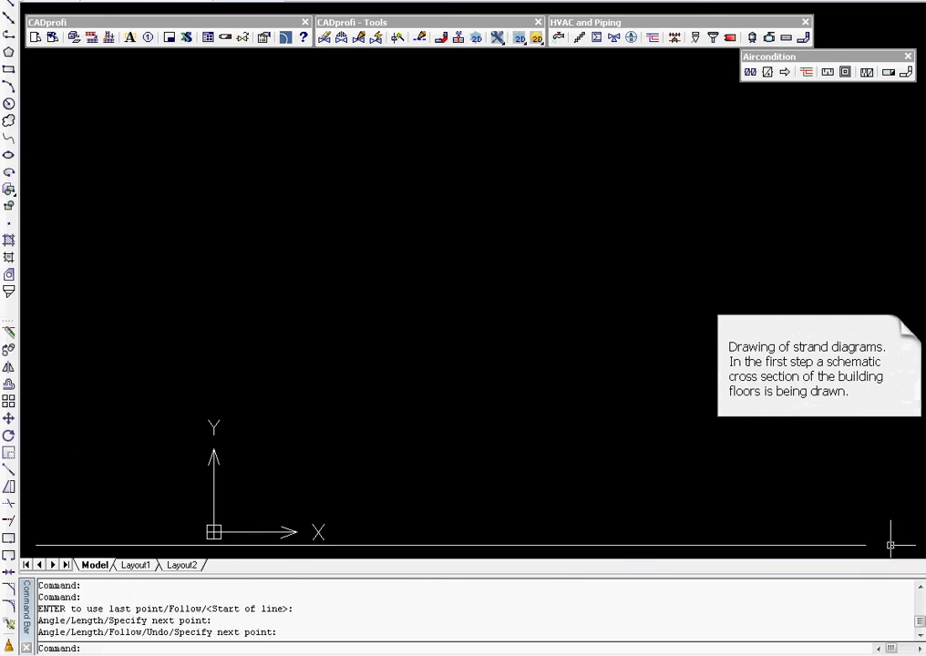
Copy the floor line 300 units upward to form the slab pair
{"action": "left_click", "coordinate": [8, 352]}
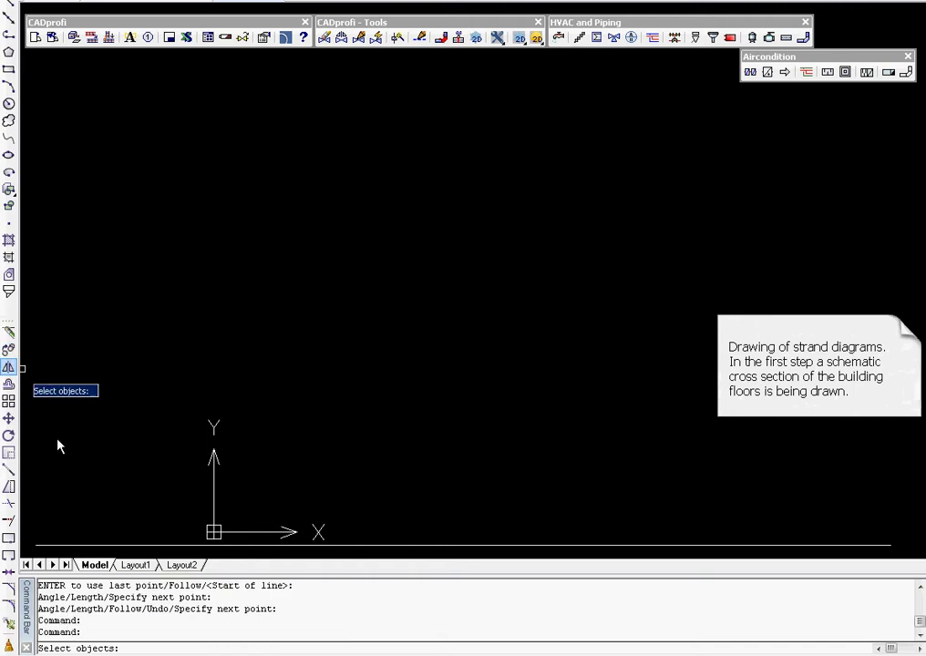
{"action": "left_click", "coordinate": [86, 544]}
{"action": "key", "text": "Return"}
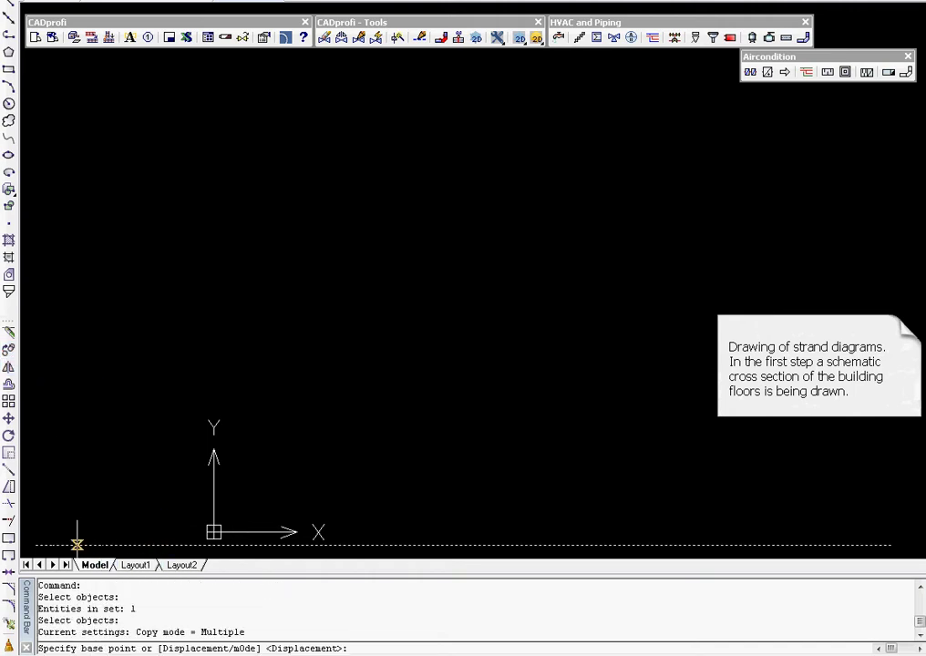
{"action": "left_click", "coordinate": [36, 544]}
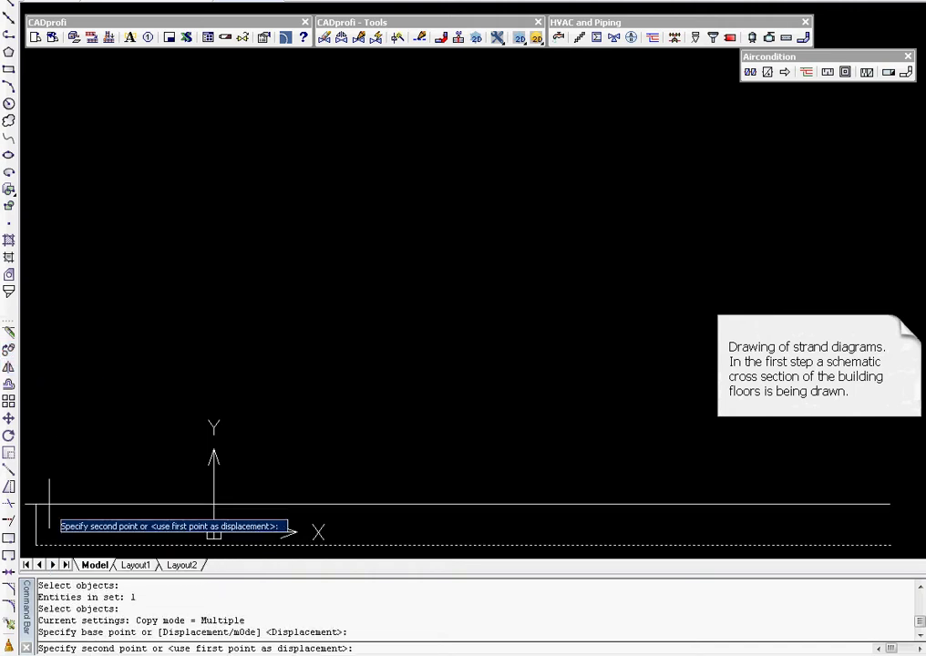
{"action": "type", "text": "300"}
{"action": "key", "text": "Return"}
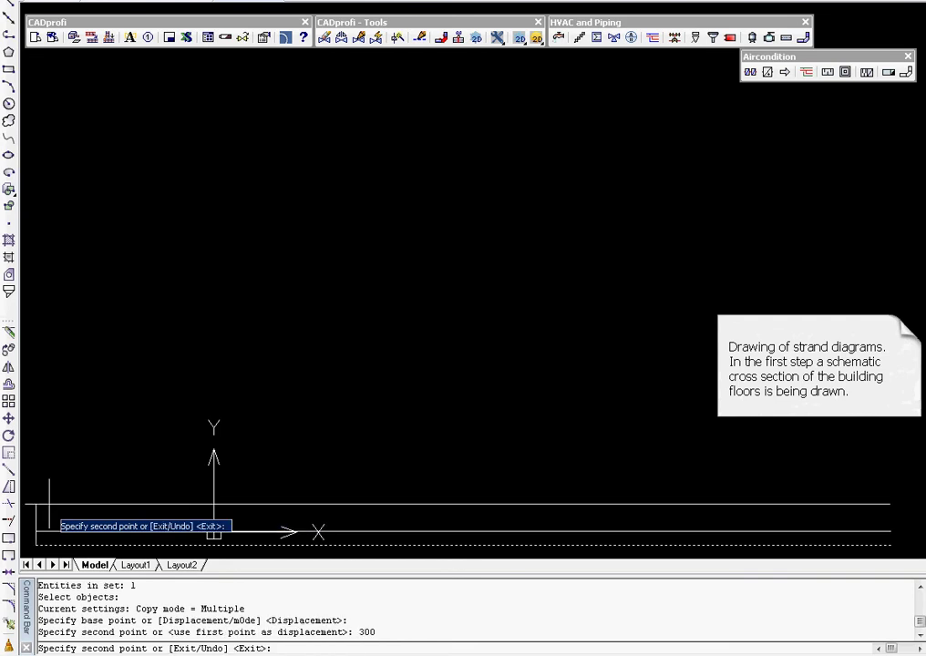
{"action": "key", "text": "Escape"}
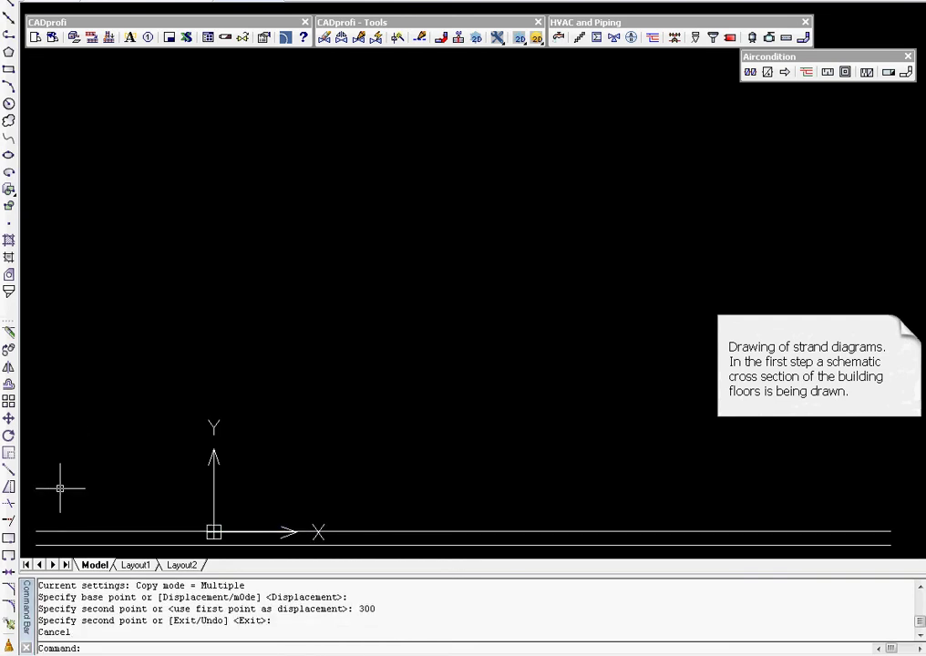
Copy both slab lines upward at displacements 3000, 6000 and 9000
{"action": "left_click", "coordinate": [10, 350]}
{"action": "left_click", "coordinate": [160, 552]}
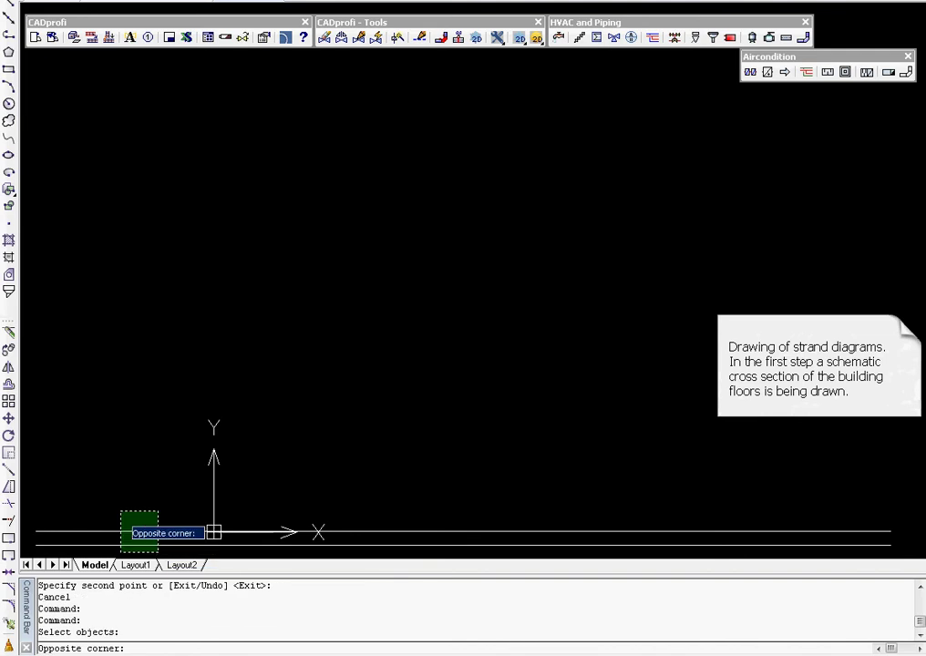
{"action": "left_click", "coordinate": [119, 512]}
{"action": "key", "text": "Return"}
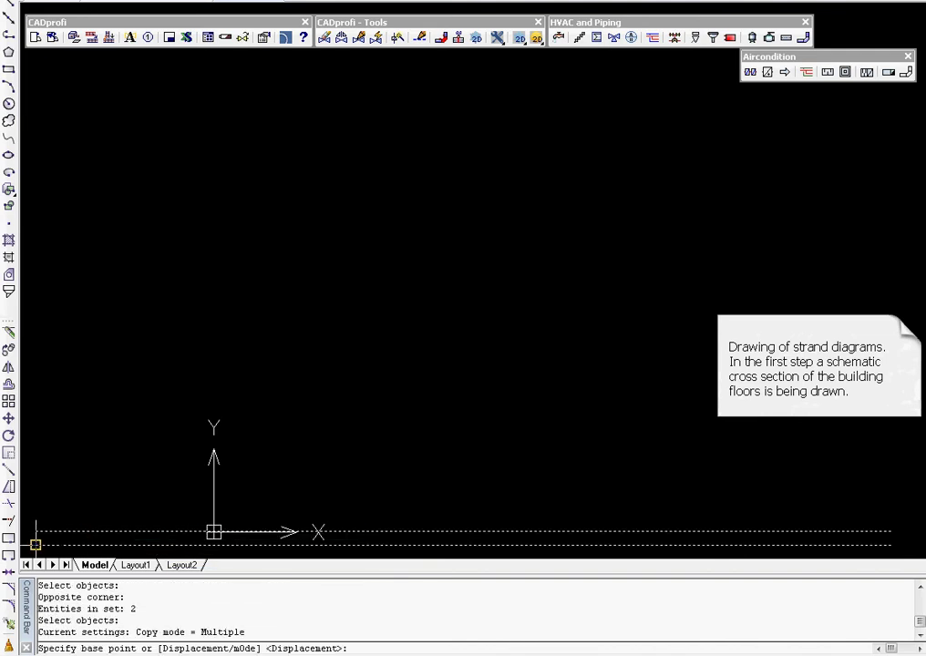
{"action": "left_click", "coordinate": [36, 544]}
{"action": "type", "text": "3000"}
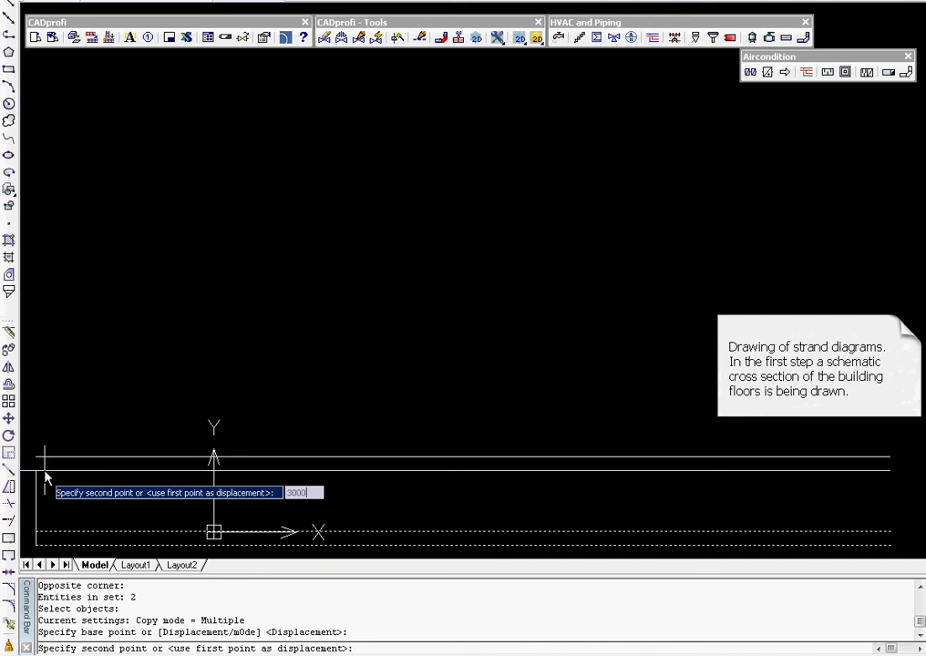
{"action": "key", "text": "Return"}
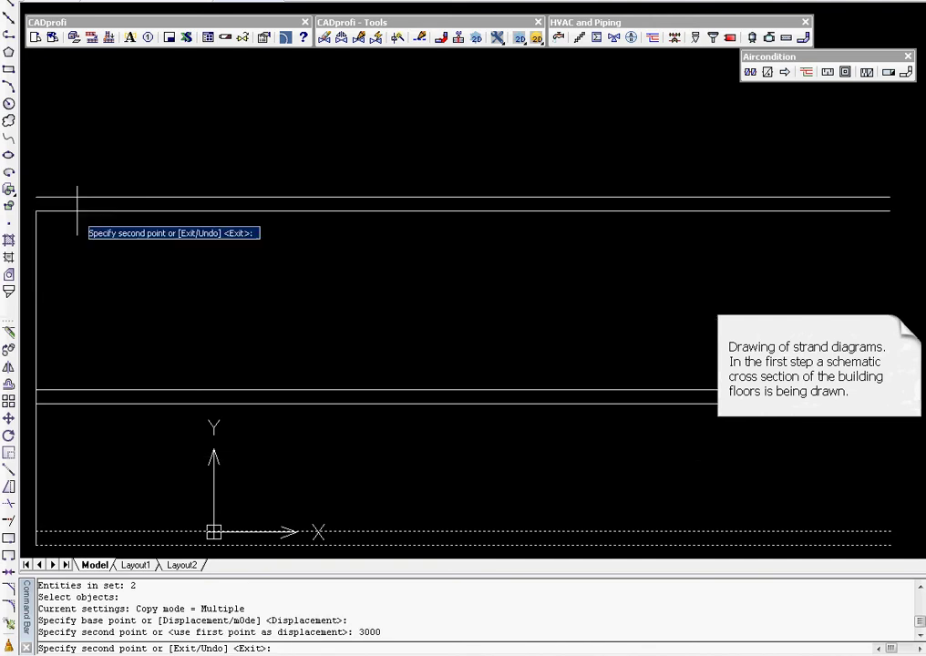
{"action": "type", "text": "600"}
{"action": "key", "text": "Return"}
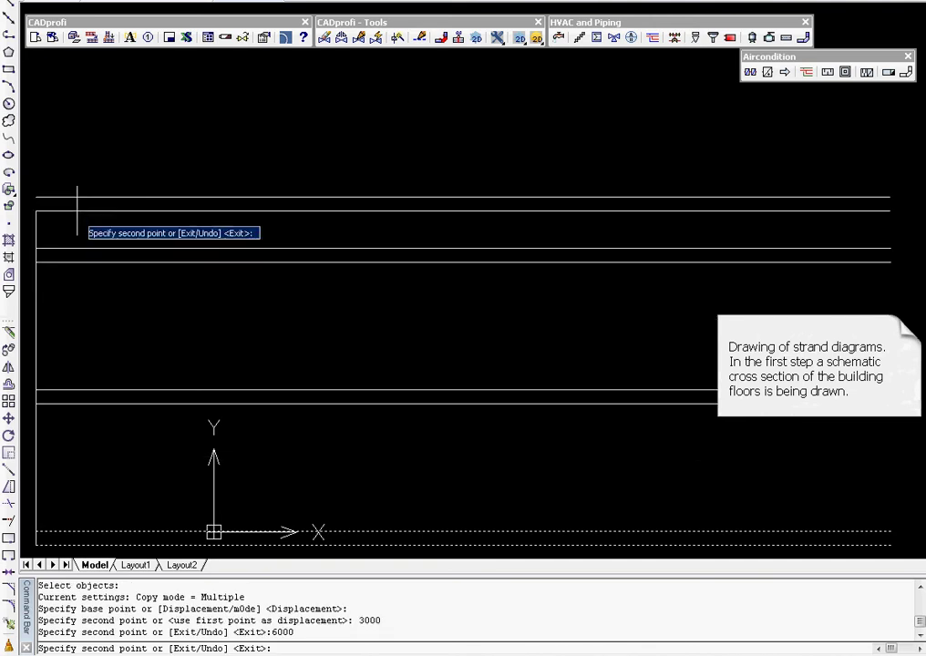
{"action": "type", "text": "60"}
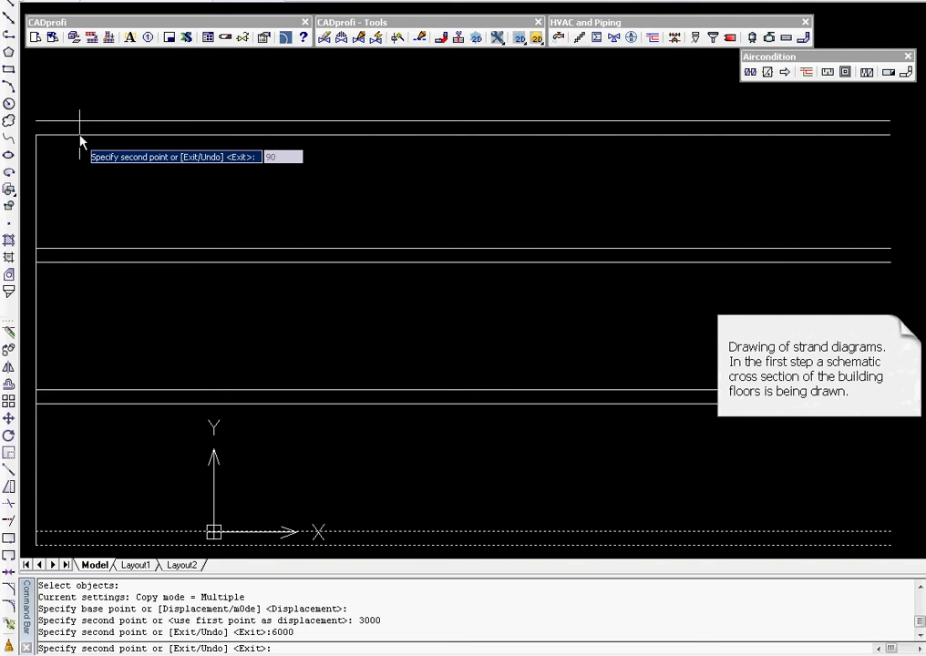
{"action": "key", "text": "Return"}
{"action": "key", "text": "Escape"}
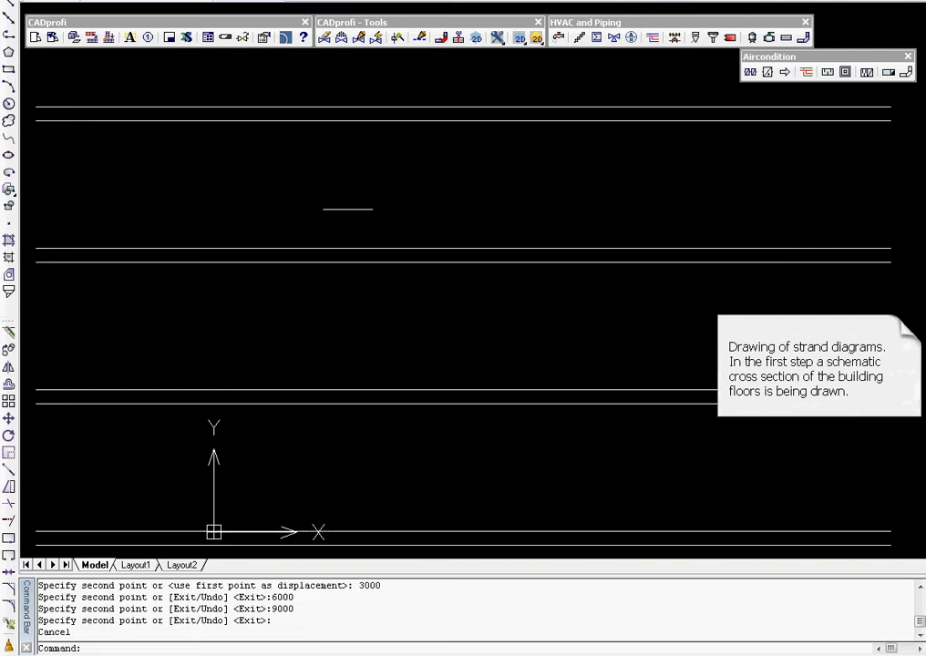
Set the Pipes - scheme spacing to 200
{"action": "left_click", "coordinate": [652, 39]}
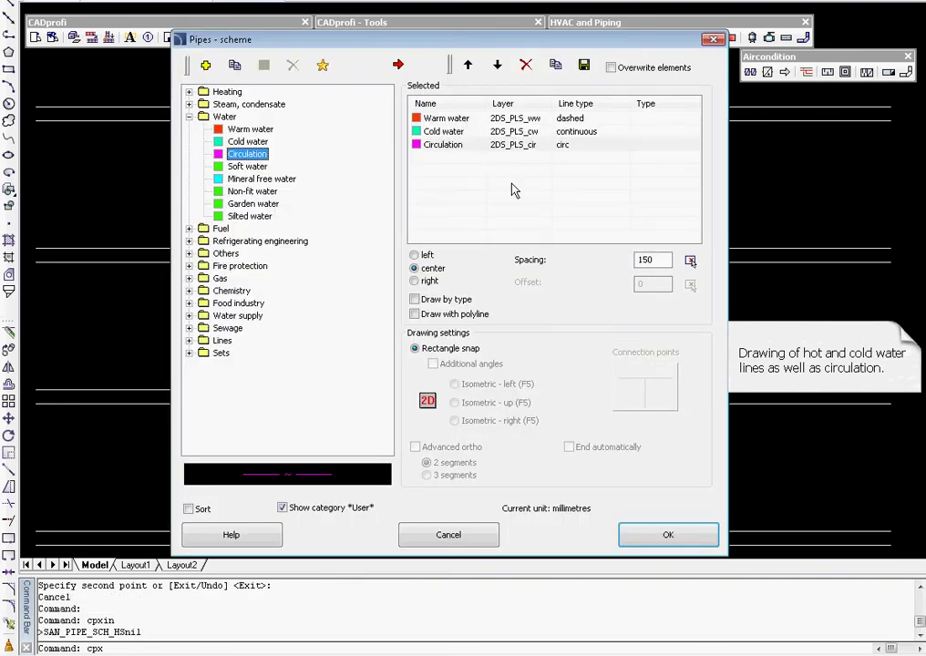
{"action": "left_click_drag", "start_coordinate": [657, 260], "coordinate": [628, 260]}
{"action": "type", "text": "2"}
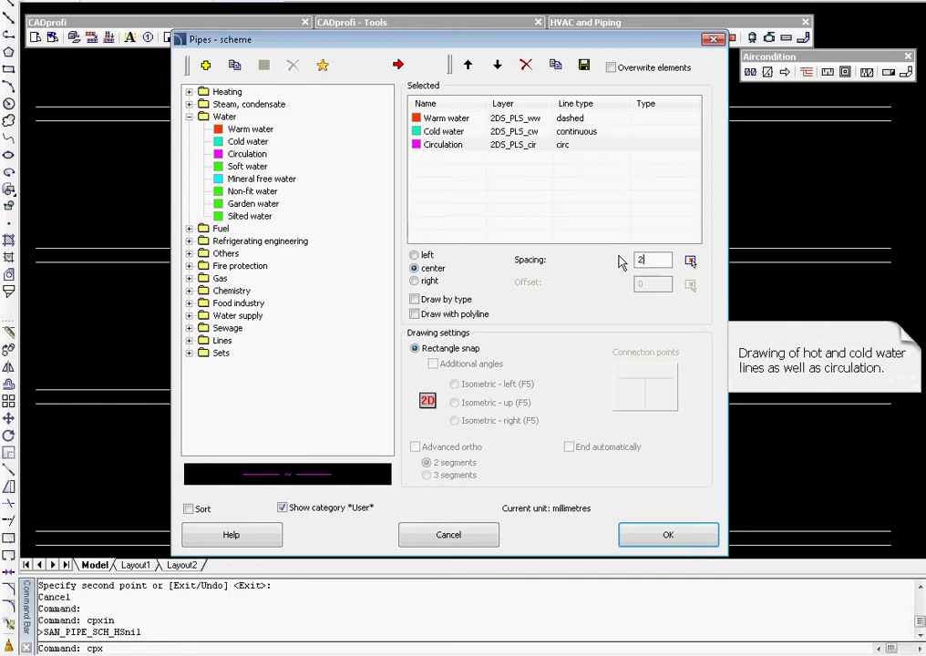
{"action": "type", "text": "00"}
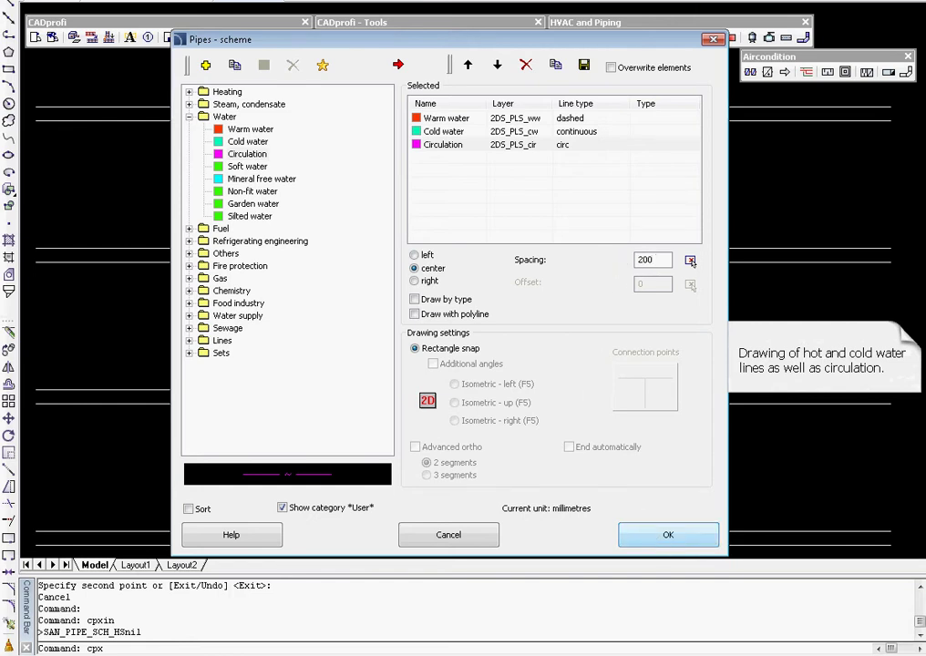
{"action": "left_click", "coordinate": [661, 544]}
Draw the three vertical risers from below the bottom slab to above the top floor
{"action": "middle_click_drag", "start_coordinate": [330, 477], "coordinate": [363, 451]}
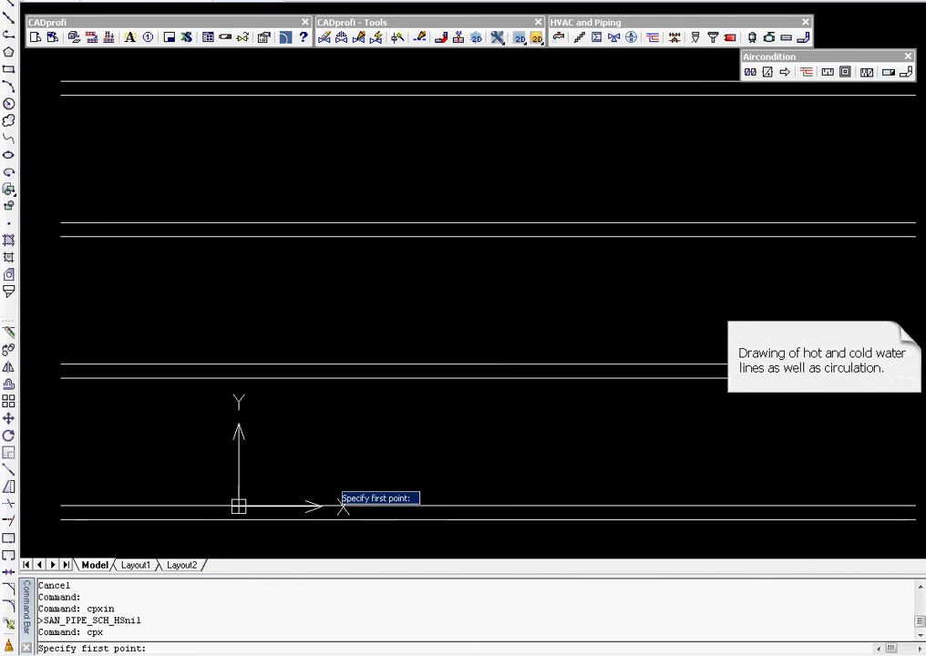
{"action": "left_click", "coordinate": [168, 547]}
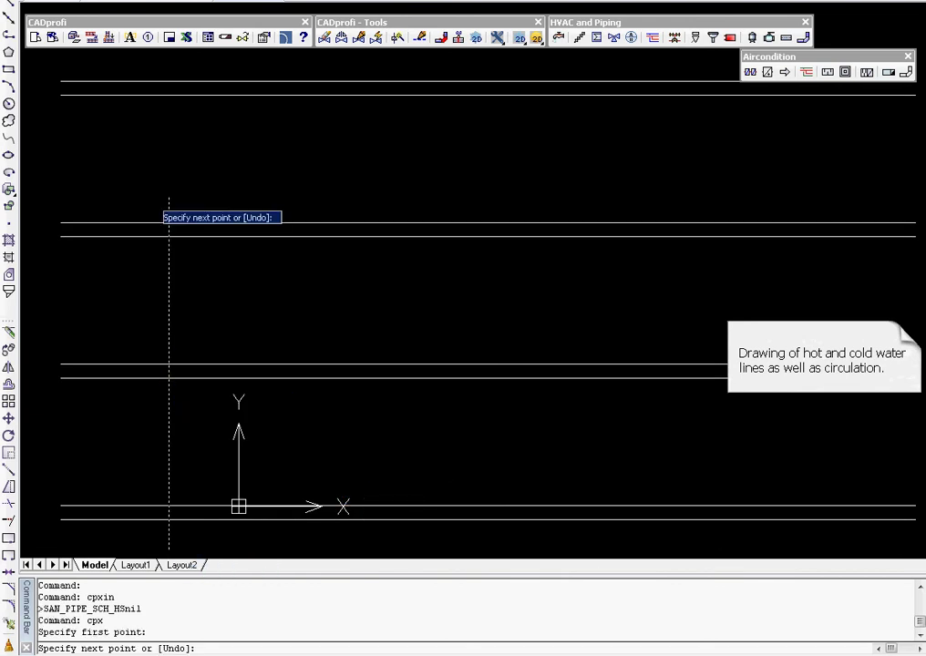
{"action": "left_click", "coordinate": [169, 56]}
{"action": "key", "text": "Return"}
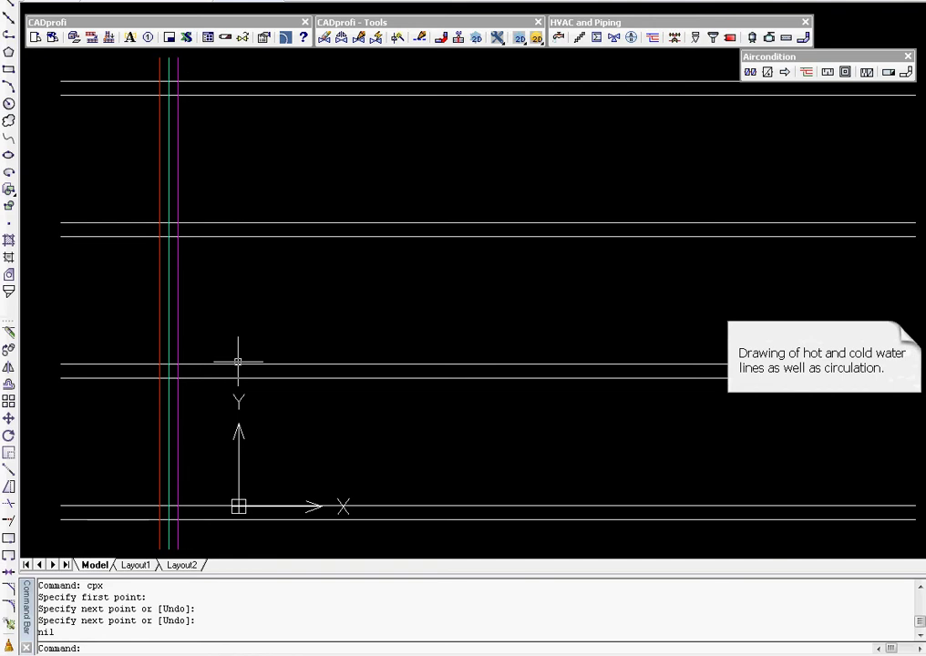
{"action": "scroll", "coordinate": [226, 355], "scroll_direction": "up", "scroll_amount": 1}
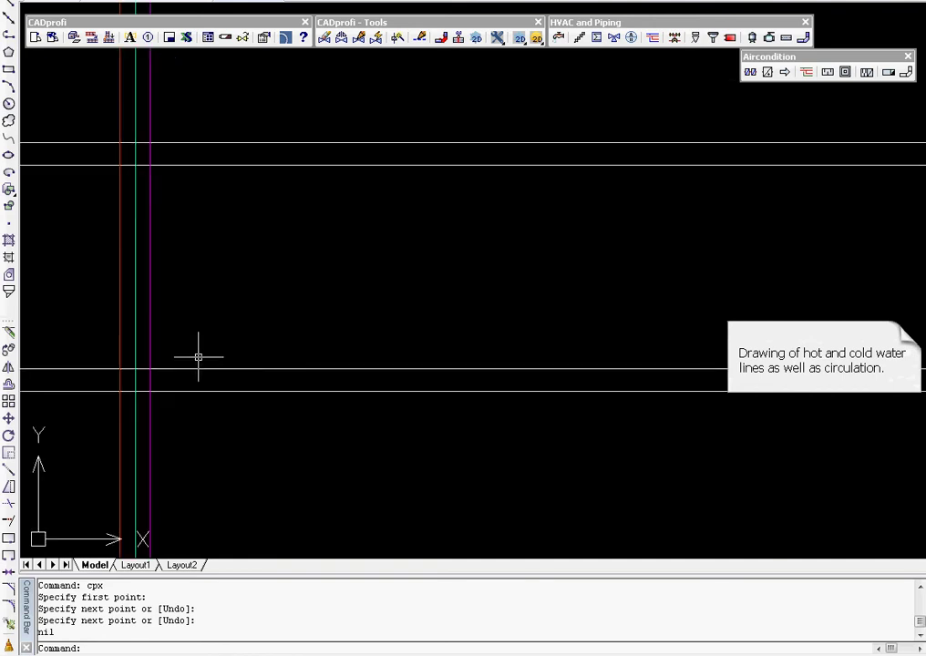
{"action": "scroll", "coordinate": [198, 356], "scroll_direction": "up", "scroll_amount": 2}
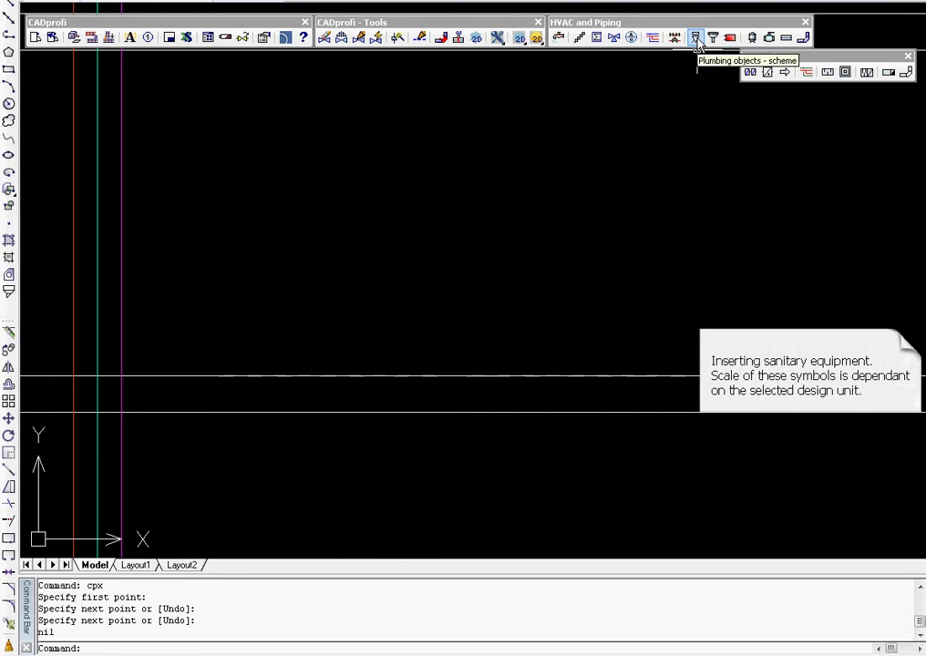
Insert the Washbasin on pedestal symbol from Plumbing objects onto the floor line
{"action": "left_click", "coordinate": [695, 38]}
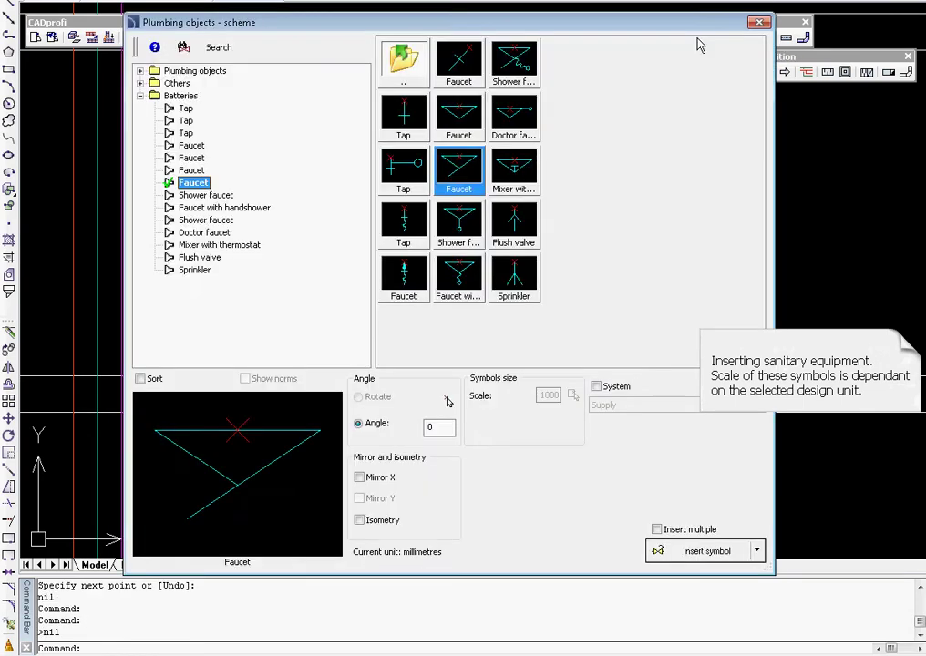
{"action": "left_click", "coordinate": [192, 73]}
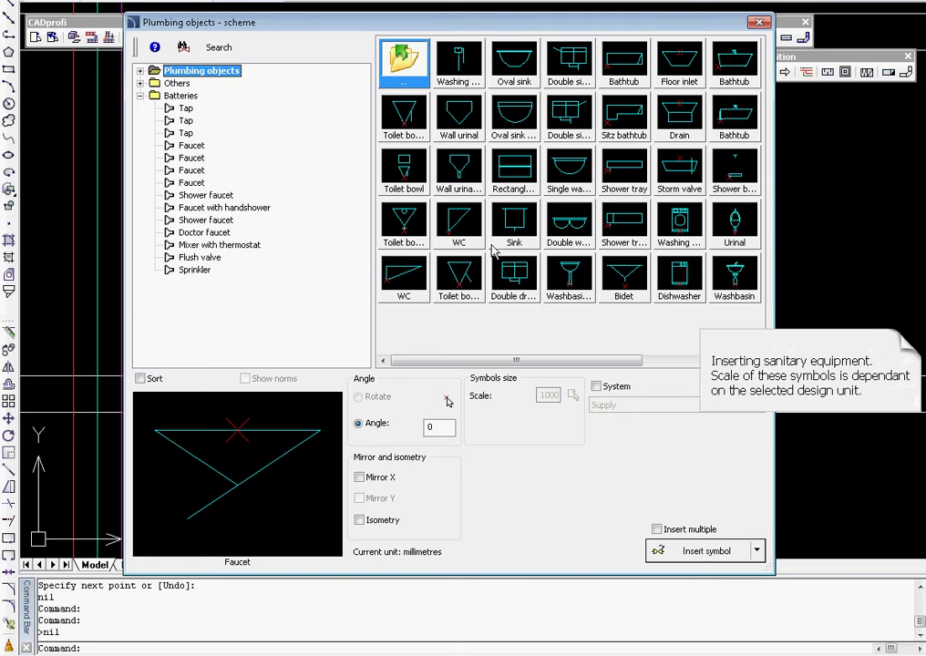
{"action": "left_click", "coordinate": [568, 278]}
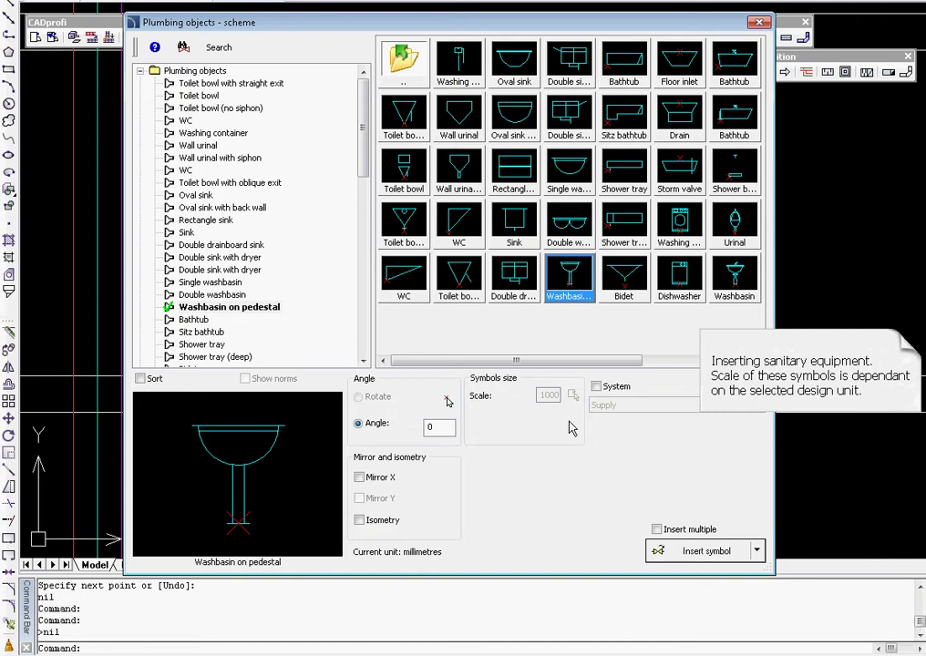
{"action": "left_click", "coordinate": [682, 556]}
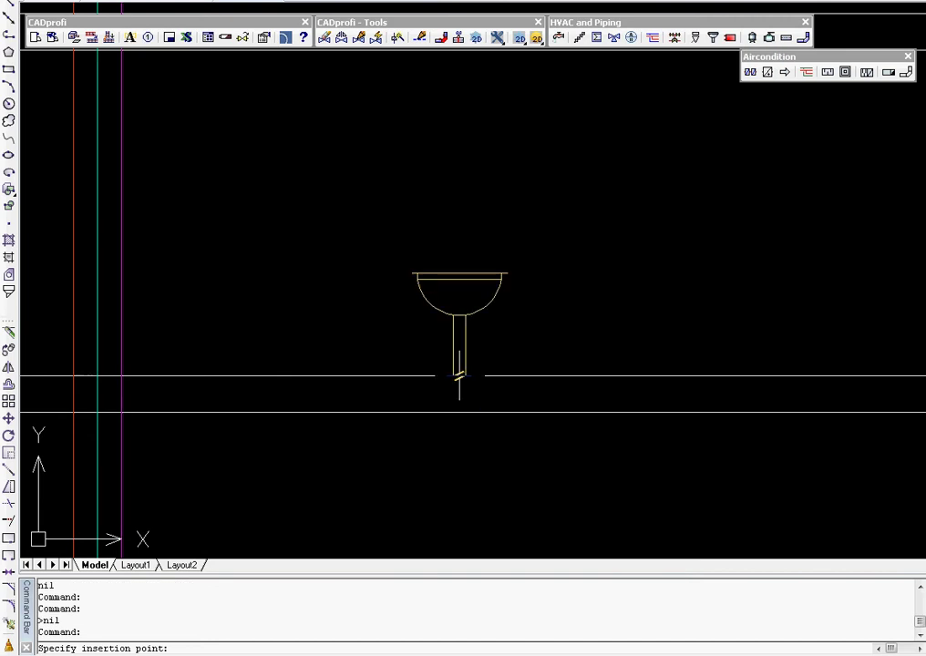
{"action": "left_click", "coordinate": [459, 376]}
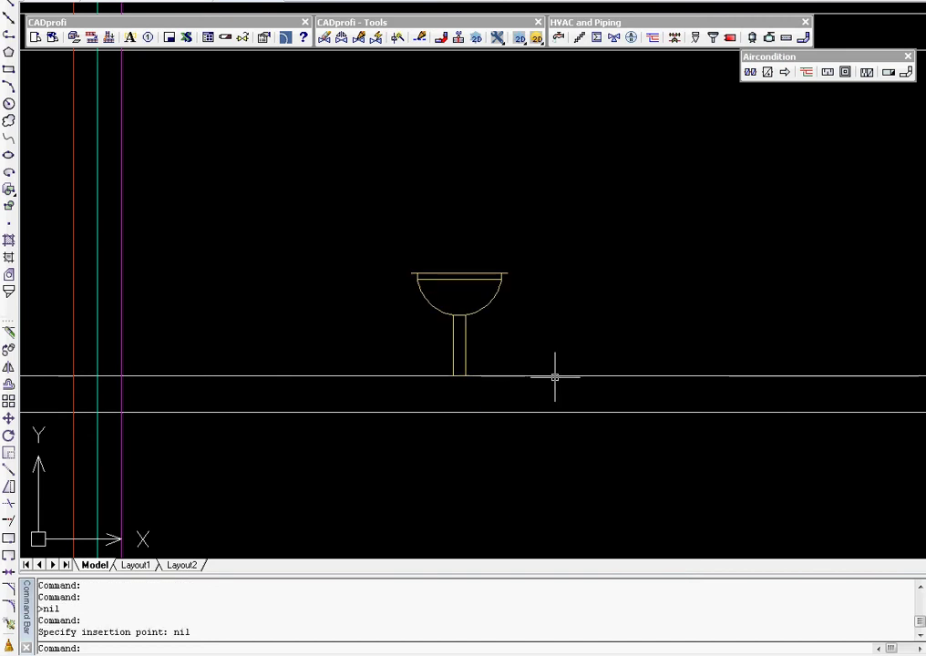
Insert a Toilet bowl symbol with Mirror X left of the washbasin
{"action": "left_click", "coordinate": [695, 38]}
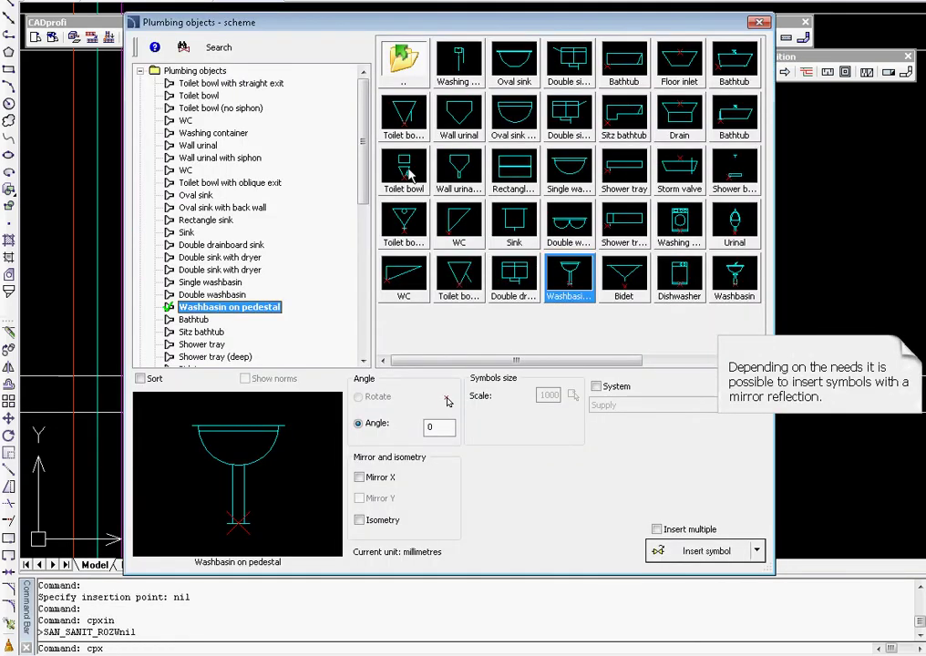
{"action": "left_click", "coordinate": [409, 174]}
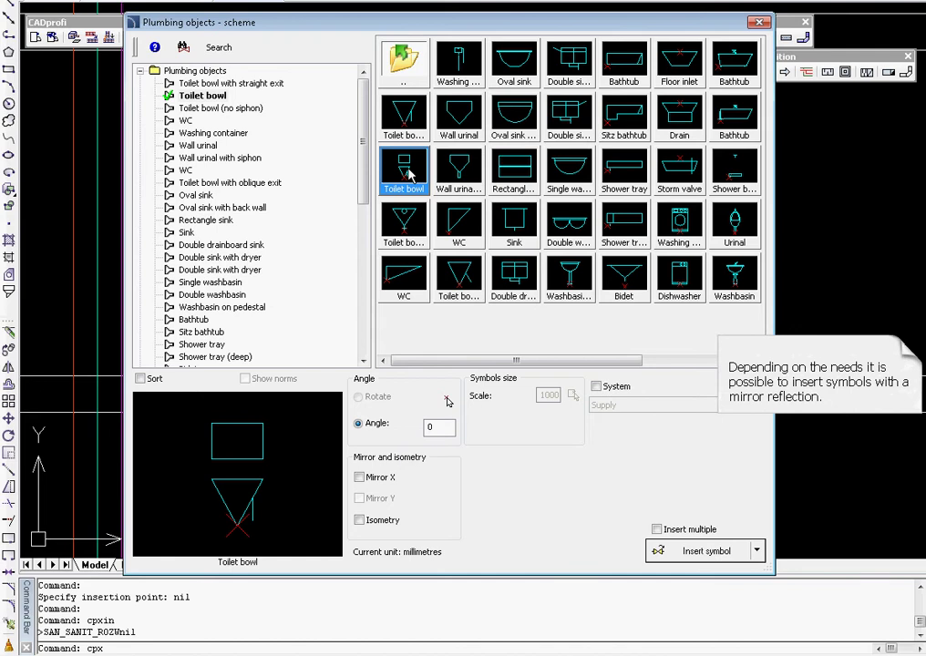
{"action": "left_click", "coordinate": [360, 478]}
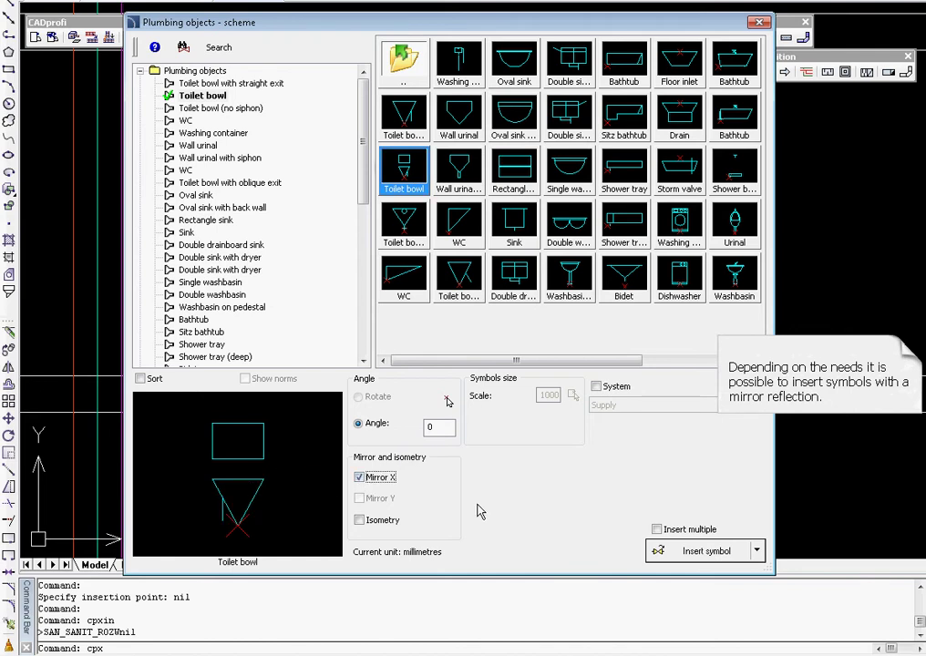
{"action": "left_click", "coordinate": [680, 557]}
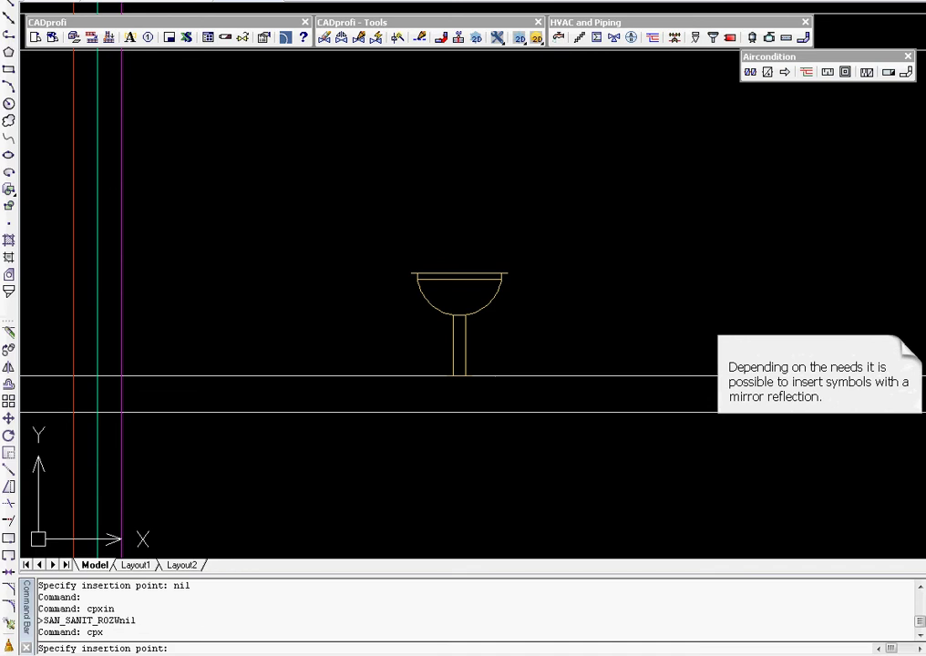
{"action": "left_click", "coordinate": [325, 375]}
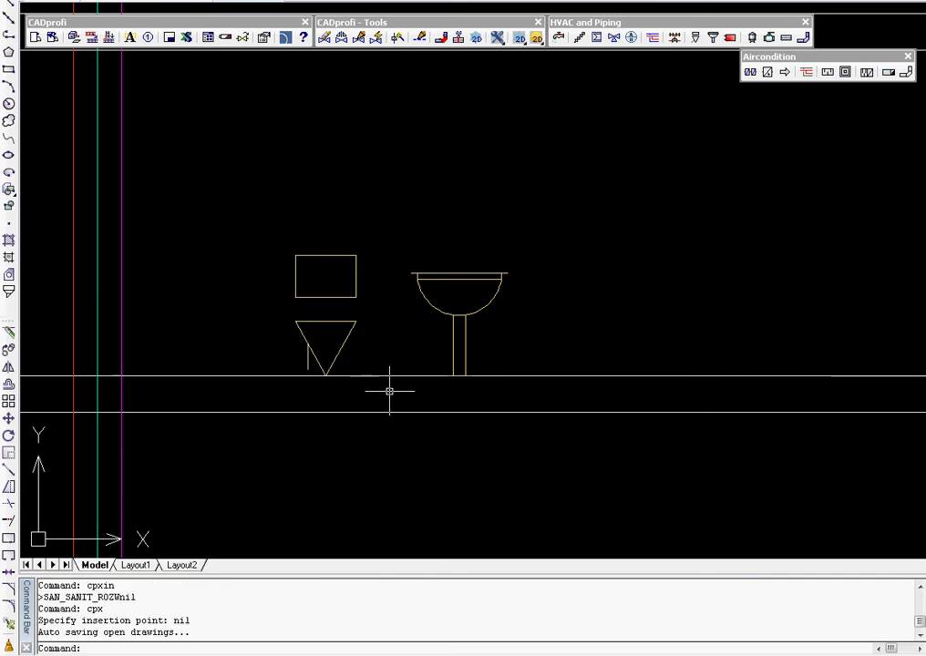
Insert the Faucet symbol from Batteries centred above the washbasin
{"action": "left_click", "coordinate": [696, 38]}
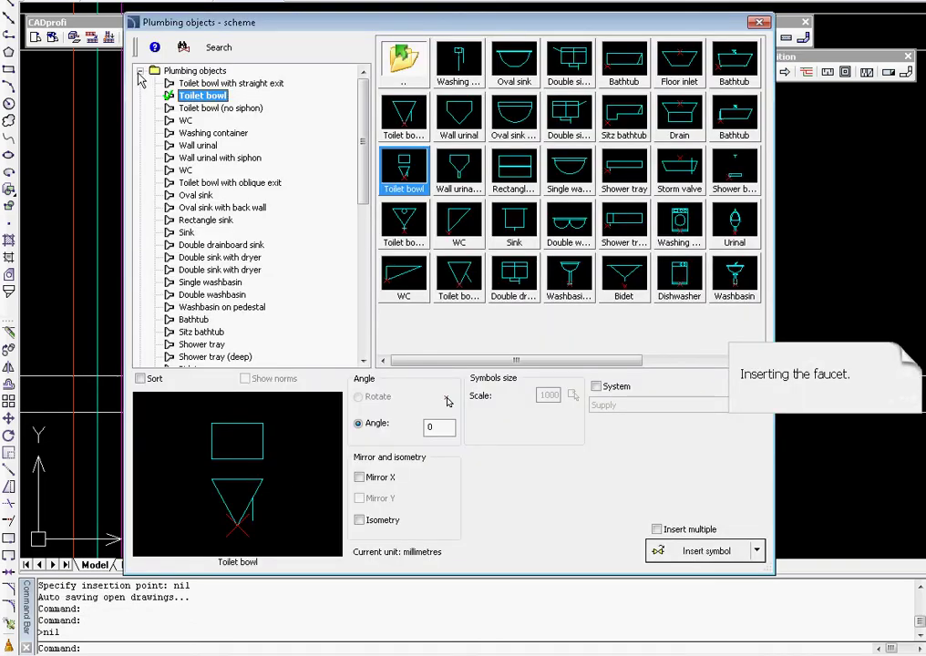
{"action": "left_click", "coordinate": [140, 71]}
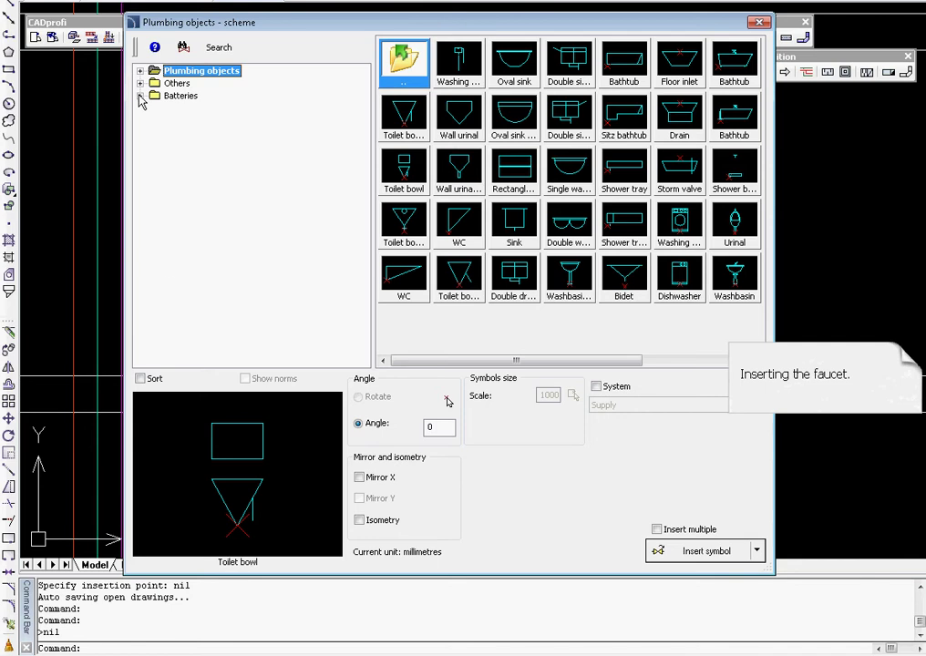
{"action": "left_click", "coordinate": [140, 96]}
{"action": "left_click", "coordinate": [178, 95]}
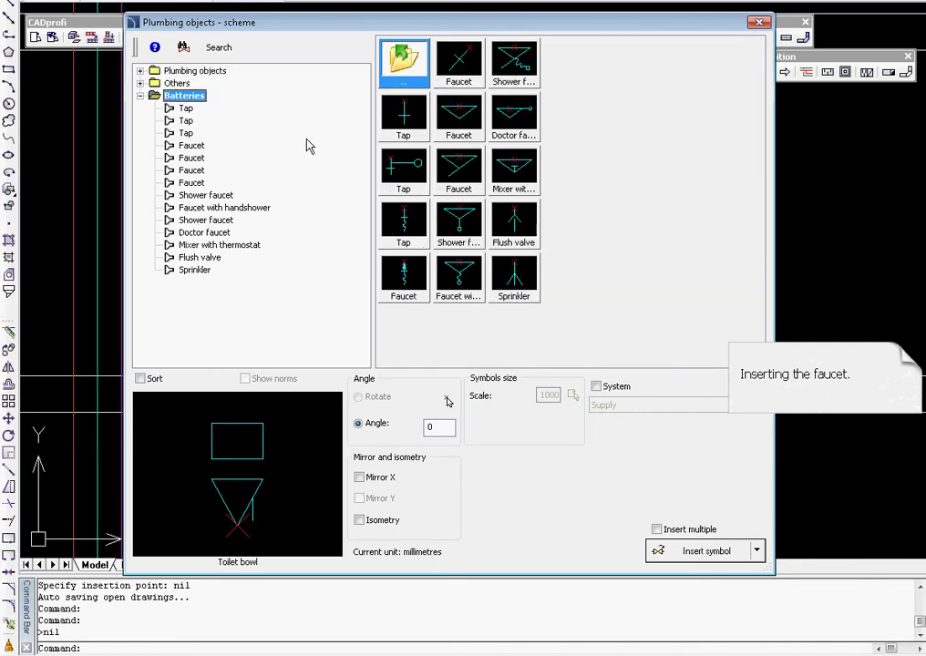
{"action": "left_click", "coordinate": [460, 171]}
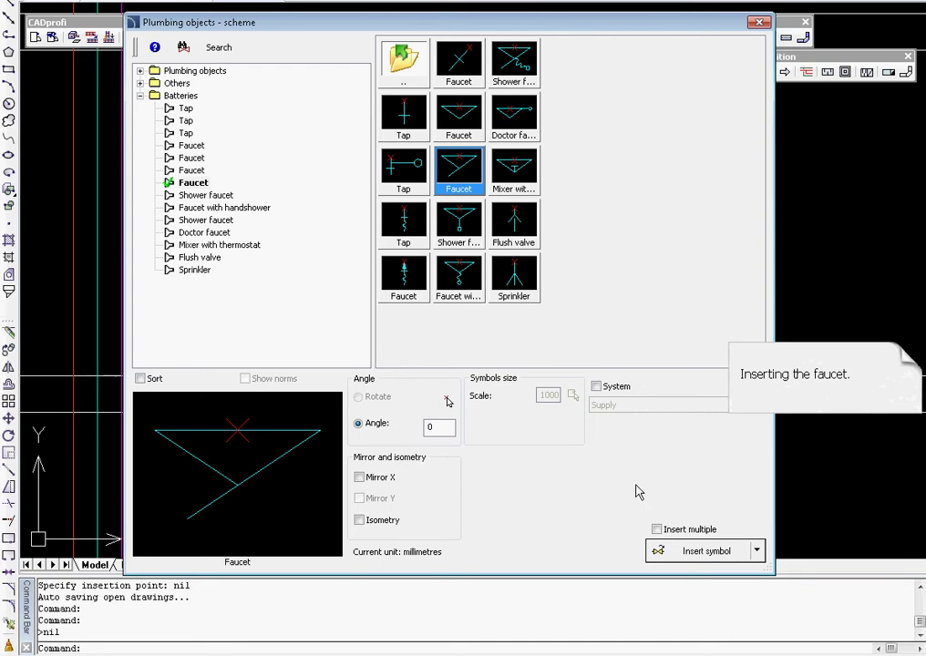
{"action": "left_click", "coordinate": [676, 552]}
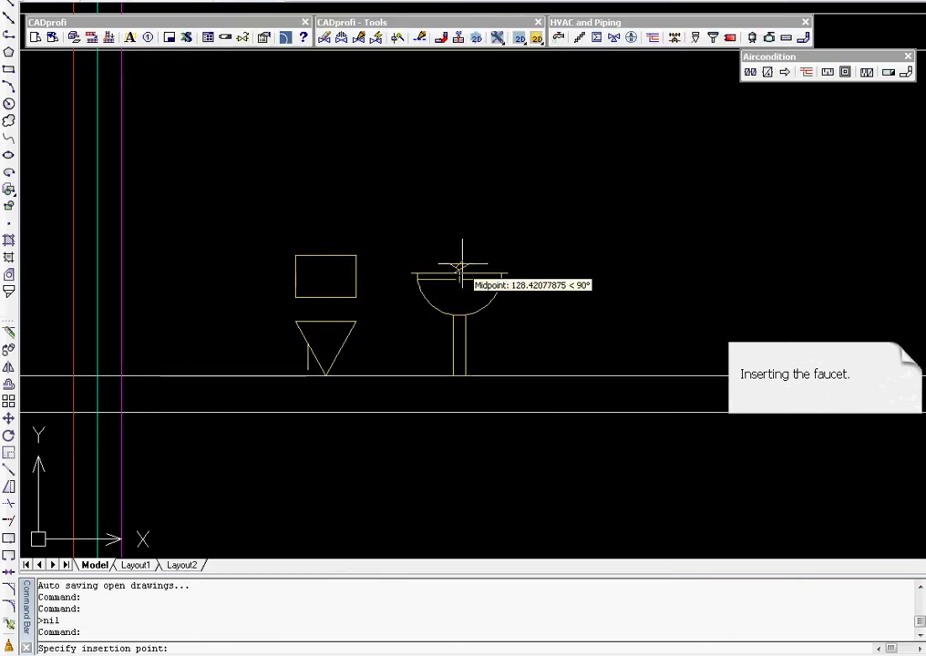
{"action": "left_click", "coordinate": [458, 209]}
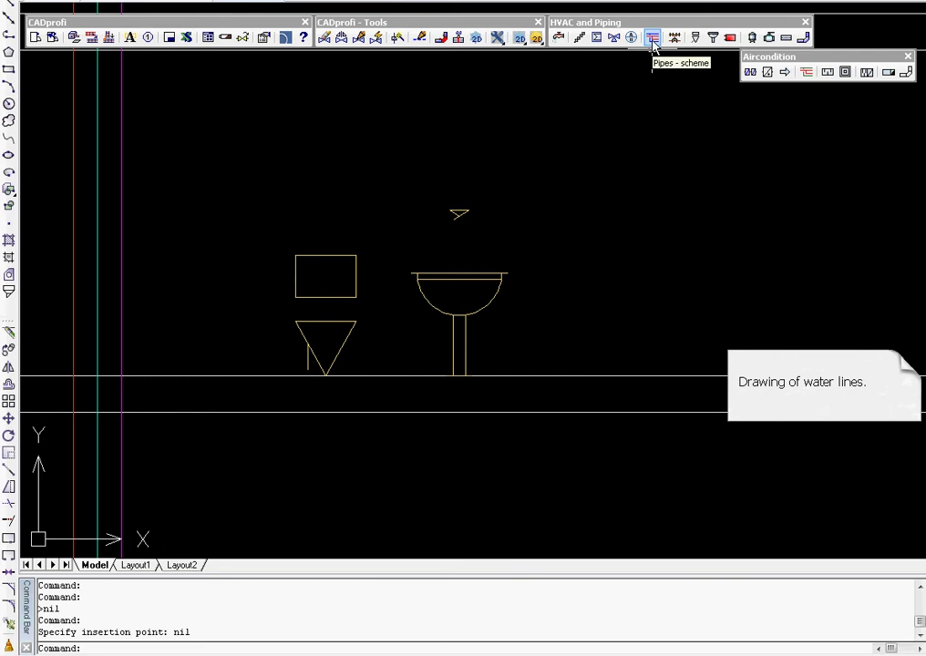
Remove Circulation from the pipe set and pick a 150 spacing on the drawing
{"action": "left_click", "coordinate": [652, 39]}
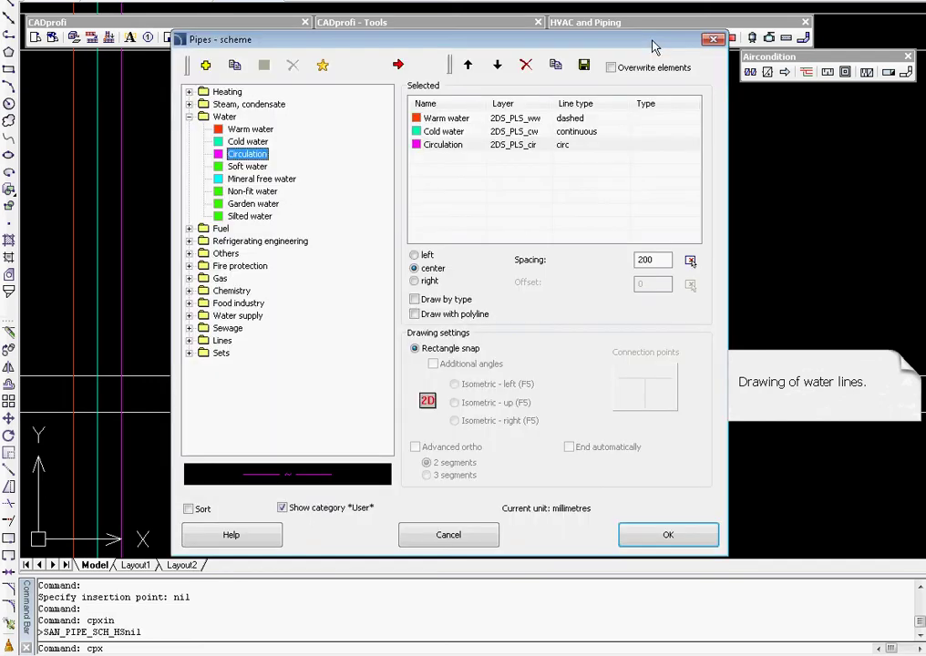
{"action": "left_click", "coordinate": [455, 145]}
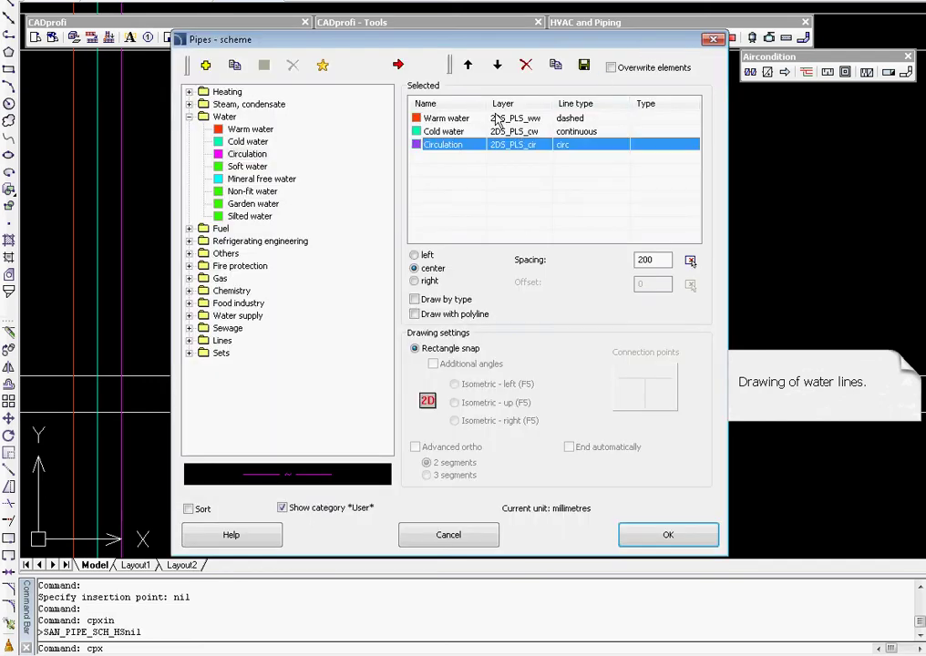
{"action": "left_click", "coordinate": [526, 65]}
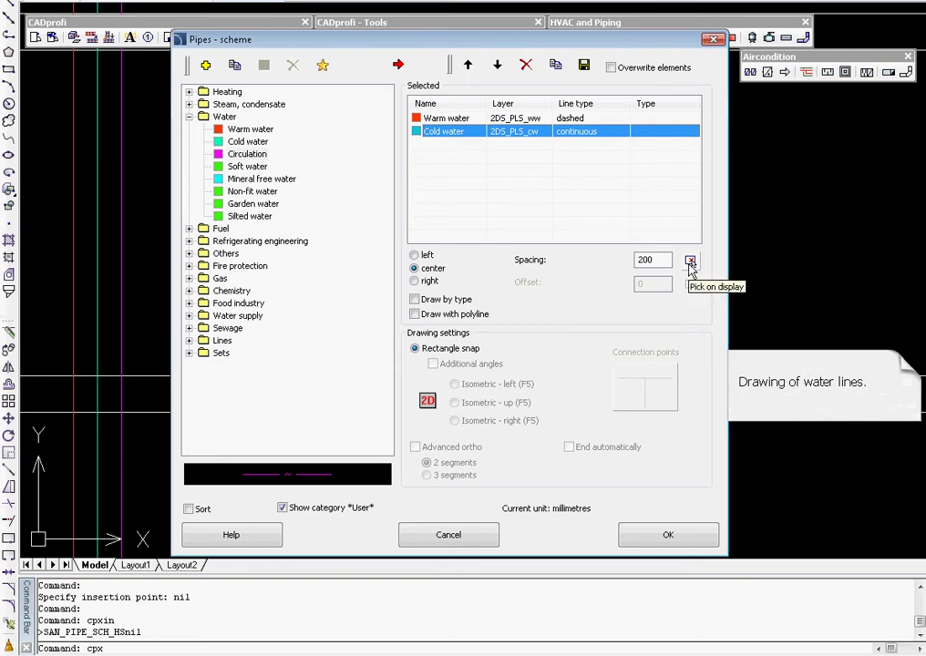
{"action": "left_click", "coordinate": [691, 262]}
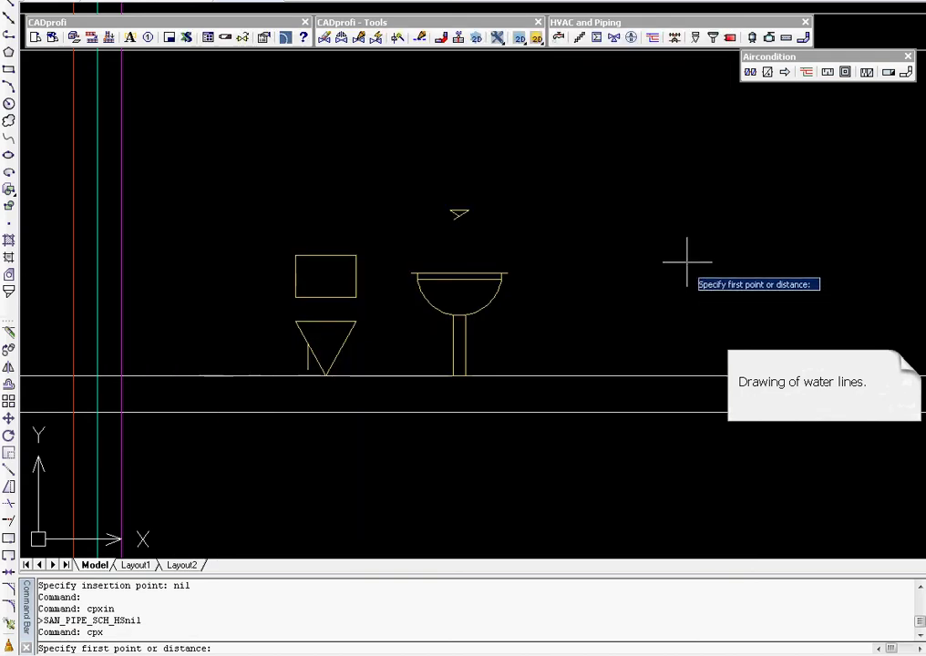
{"action": "left_click", "coordinate": [449, 211]}
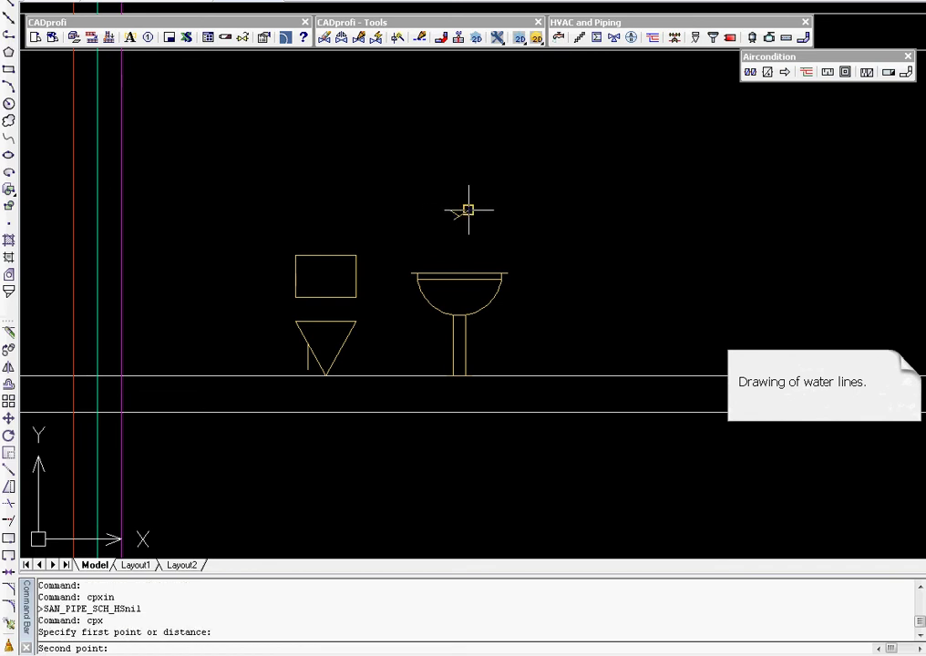
{"action": "left_click", "coordinate": [470, 207]}
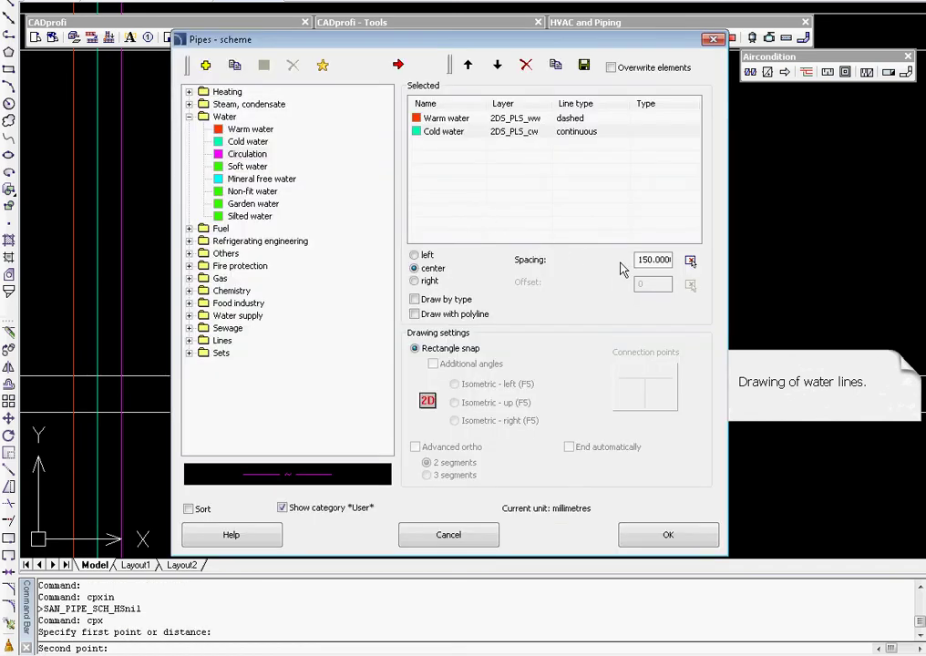
{"action": "left_click", "coordinate": [649, 535]}
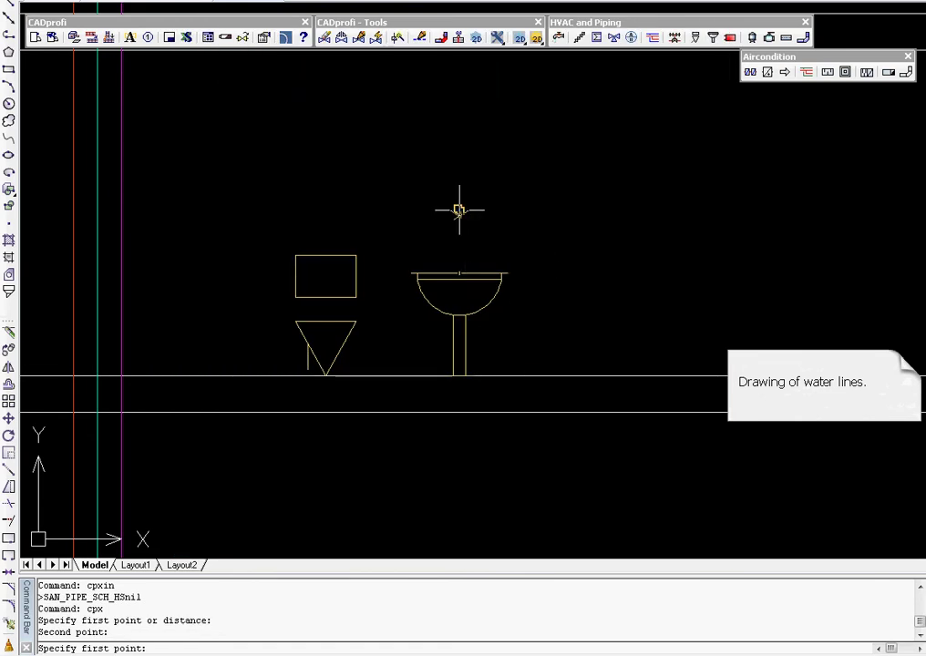
Draw warm and cold water branches from the faucet left to the risers
{"action": "left_click", "coordinate": [458, 210]}
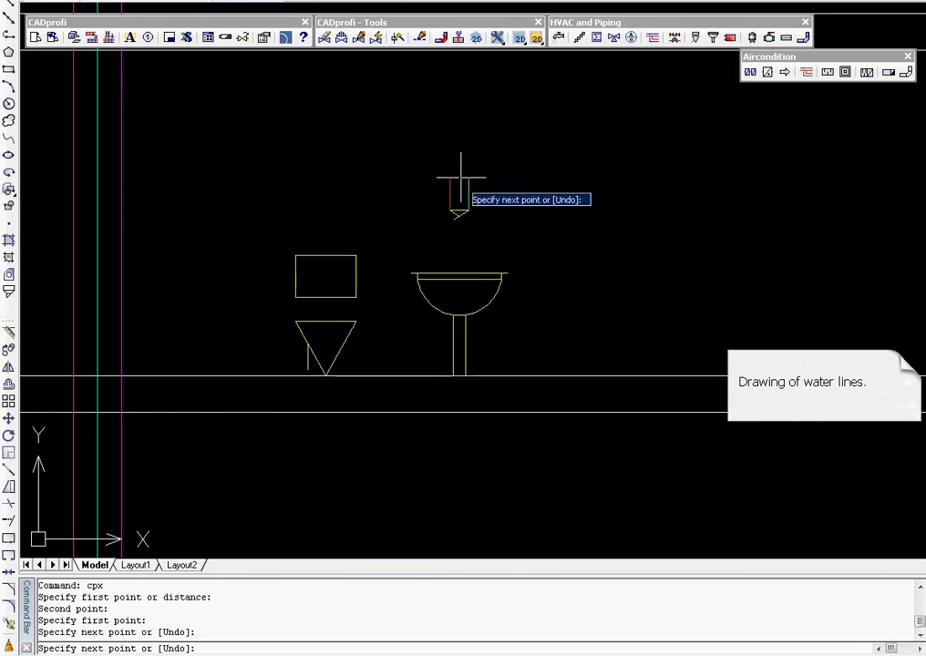
{"action": "left_click", "coordinate": [71, 177]}
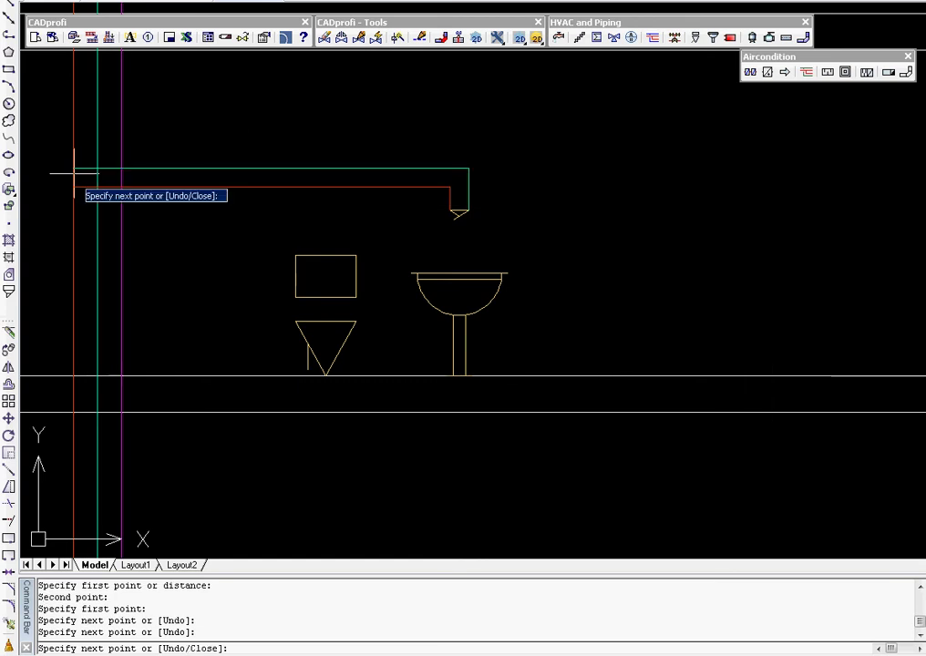
{"action": "key", "text": "Return"}
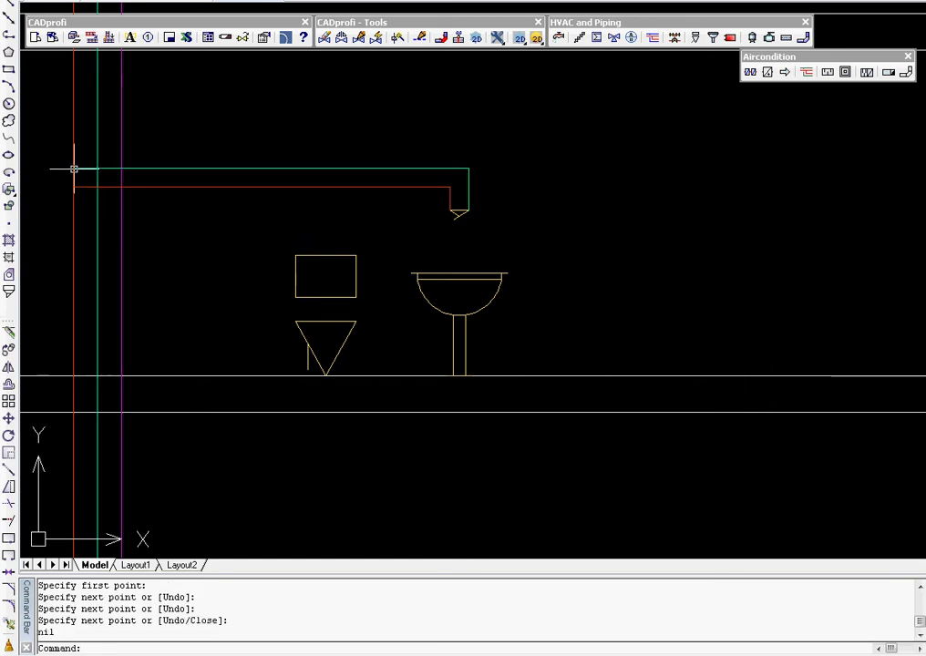
{"action": "left_click", "coordinate": [73, 168]}
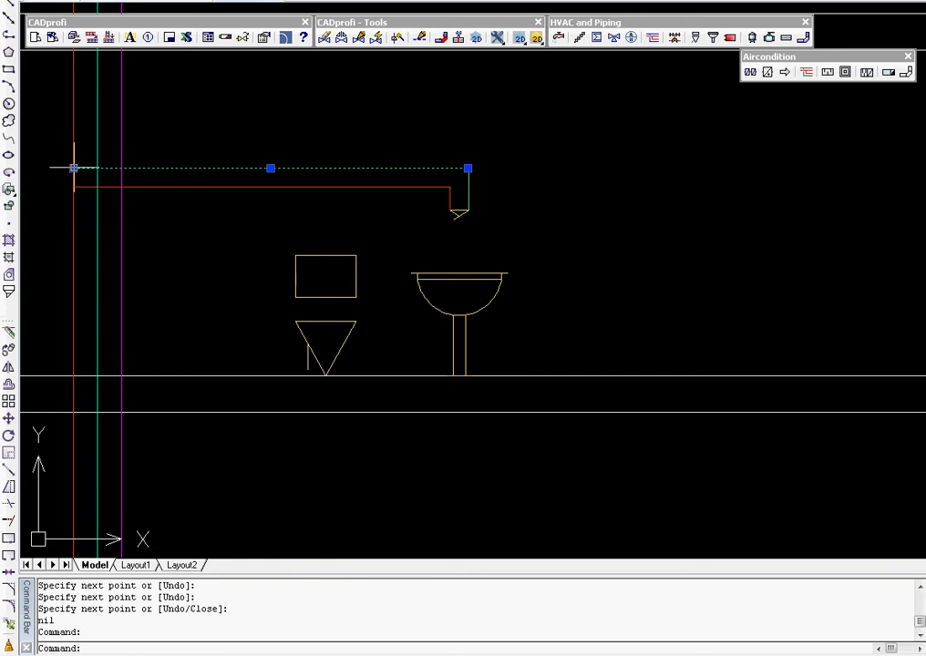
{"action": "left_click", "coordinate": [73, 168]}
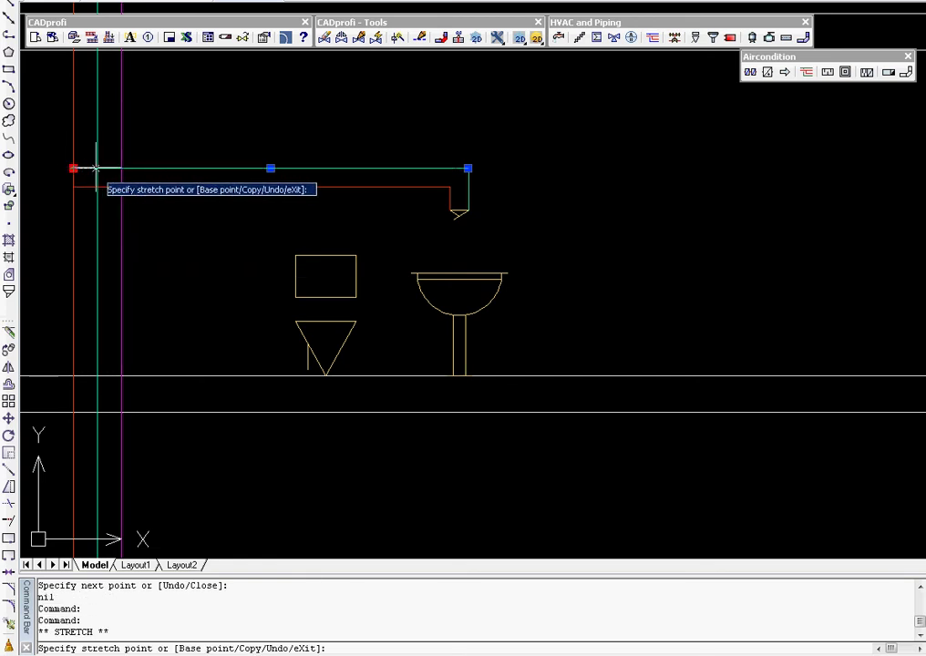
{"action": "key", "text": "Escape"}
{"action": "key", "text": "Escape"}
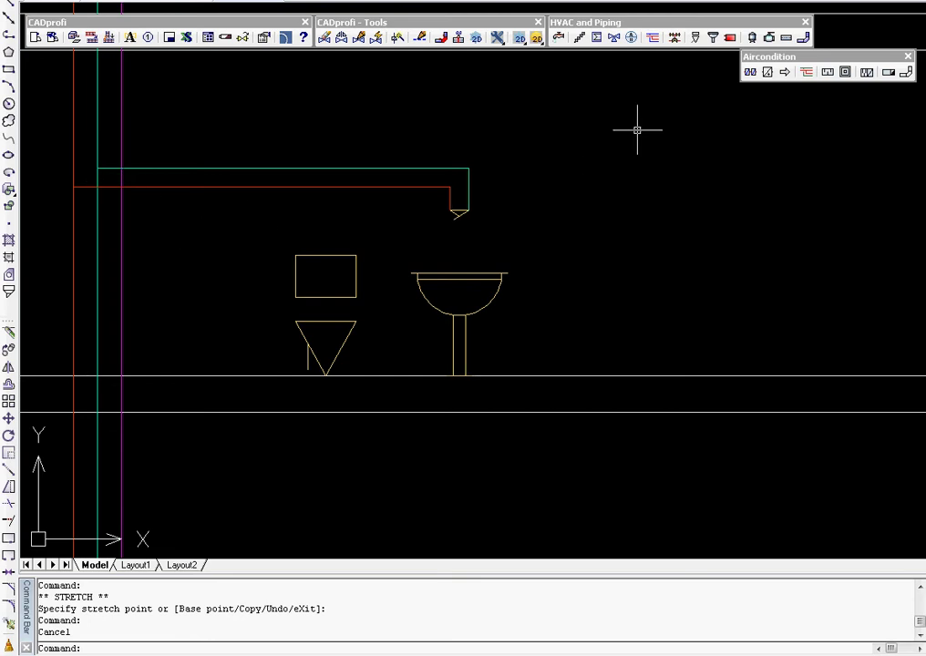
Remove Warm water from the pipe set, leaving only cold water
{"action": "left_click", "coordinate": [654, 38]}
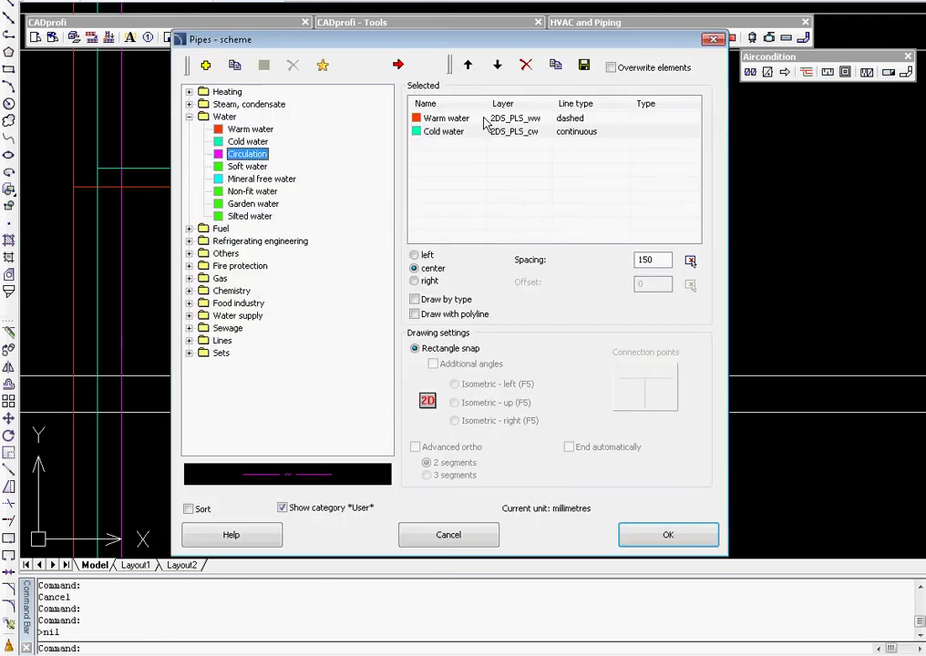
{"action": "left_click", "coordinate": [468, 122]}
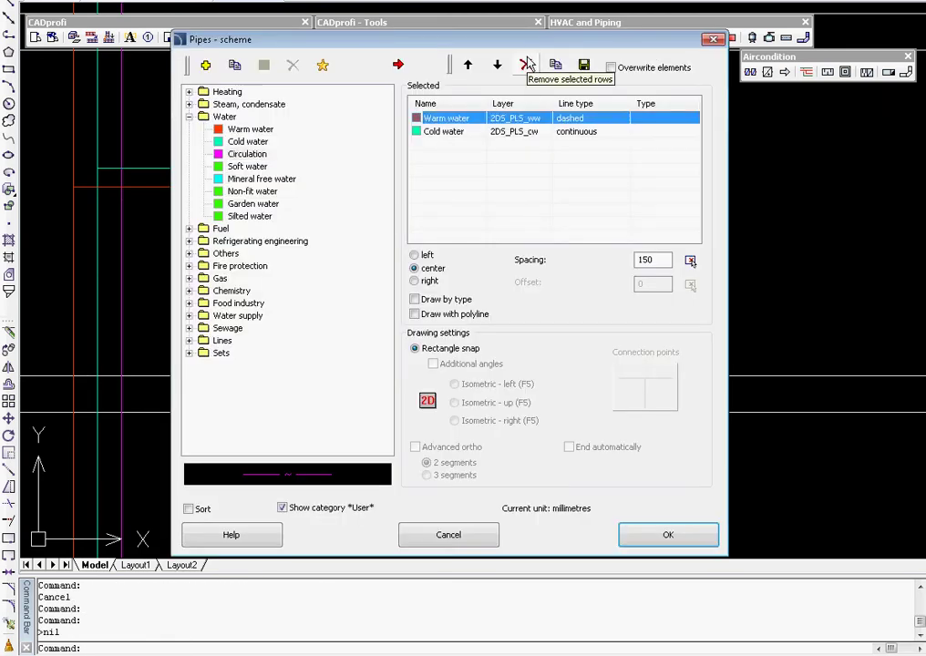
{"action": "left_click", "coordinate": [526, 64]}
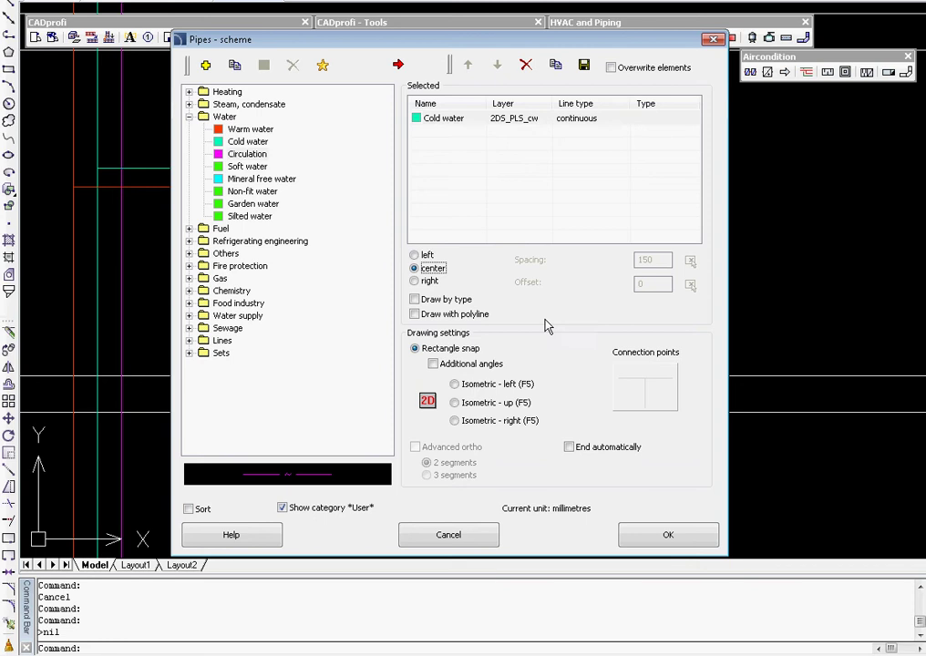
{"action": "left_click", "coordinate": [658, 540]}
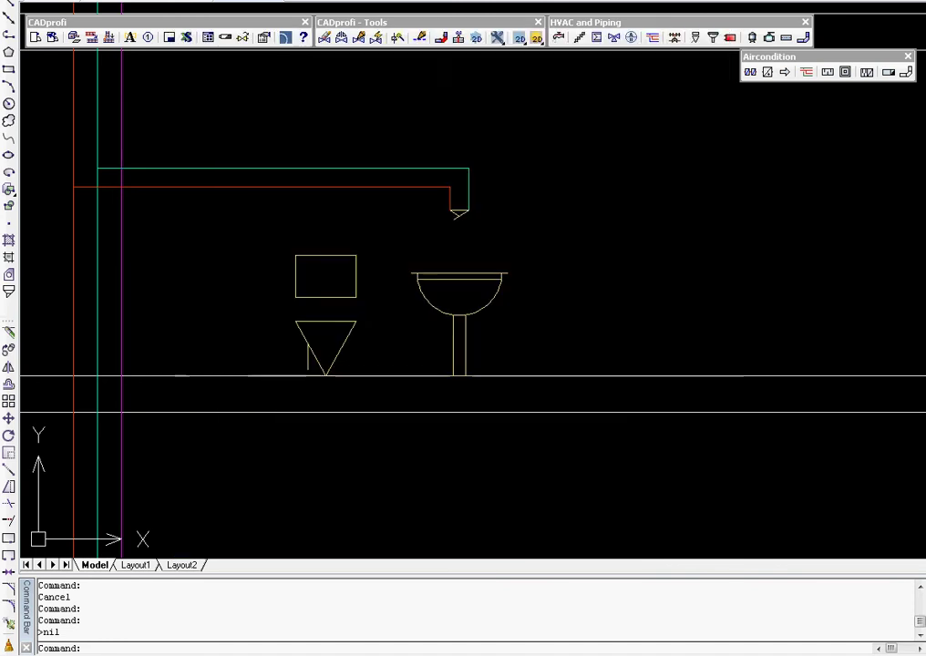
Draw a cold water pipe from the cistern's left midpoint, left, then up to the cold branch
{"action": "left_click", "coordinate": [295, 275]}
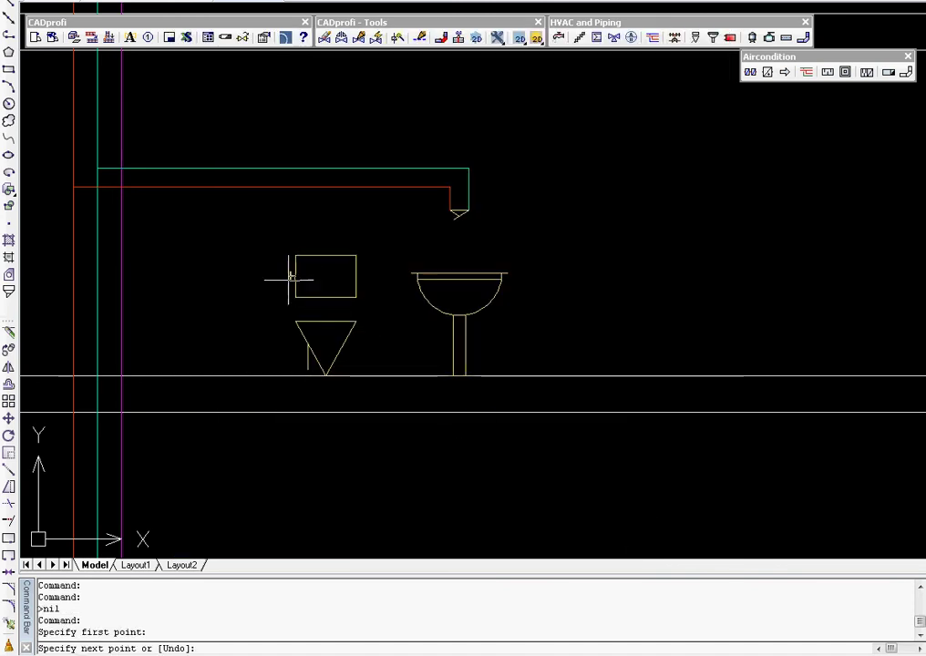
{"action": "left_click", "coordinate": [213, 275]}
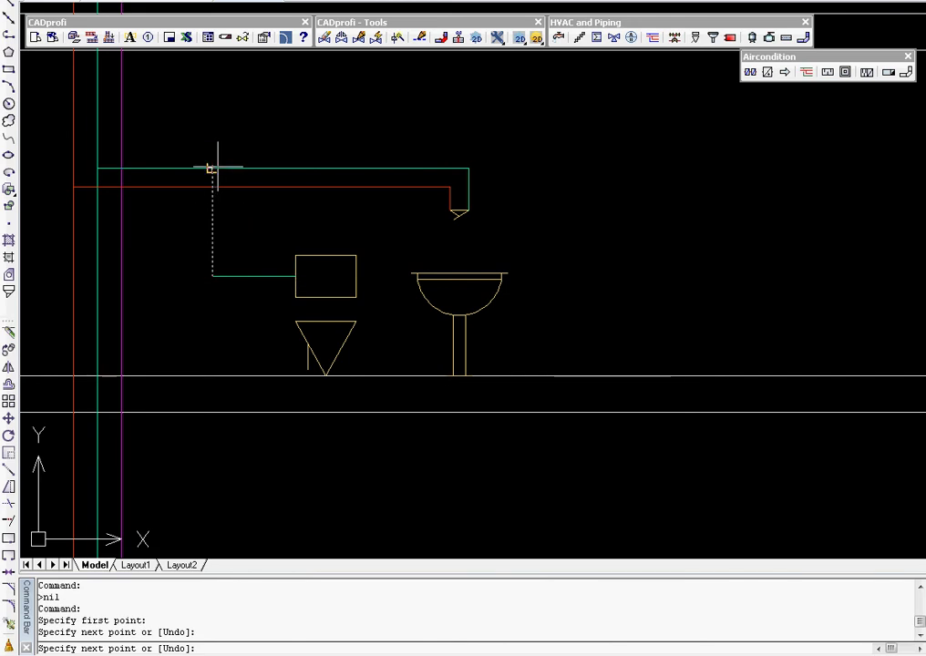
{"action": "left_click", "coordinate": [213, 169]}
{"action": "key", "text": "Return"}
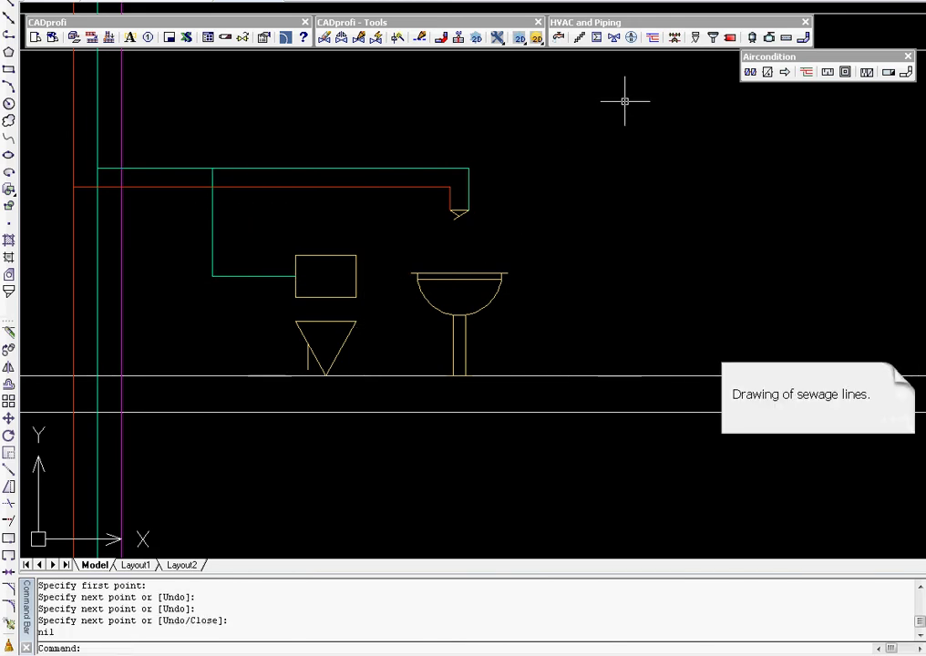
Replace Cold water with the Sewage pipe type in the Pipes - scheme set
{"action": "left_click", "coordinate": [652, 40]}
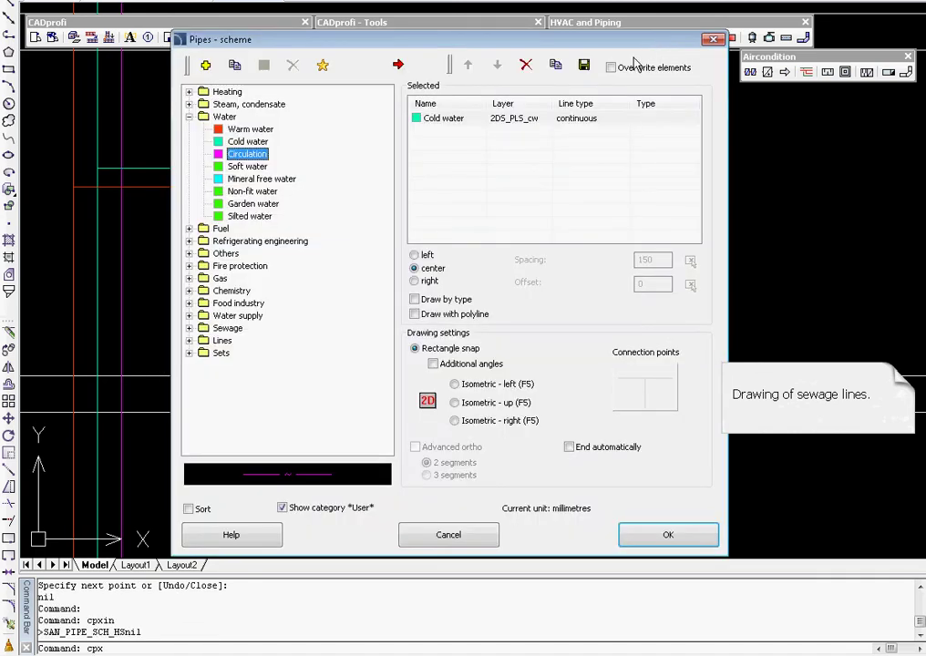
{"action": "left_click", "coordinate": [443, 118]}
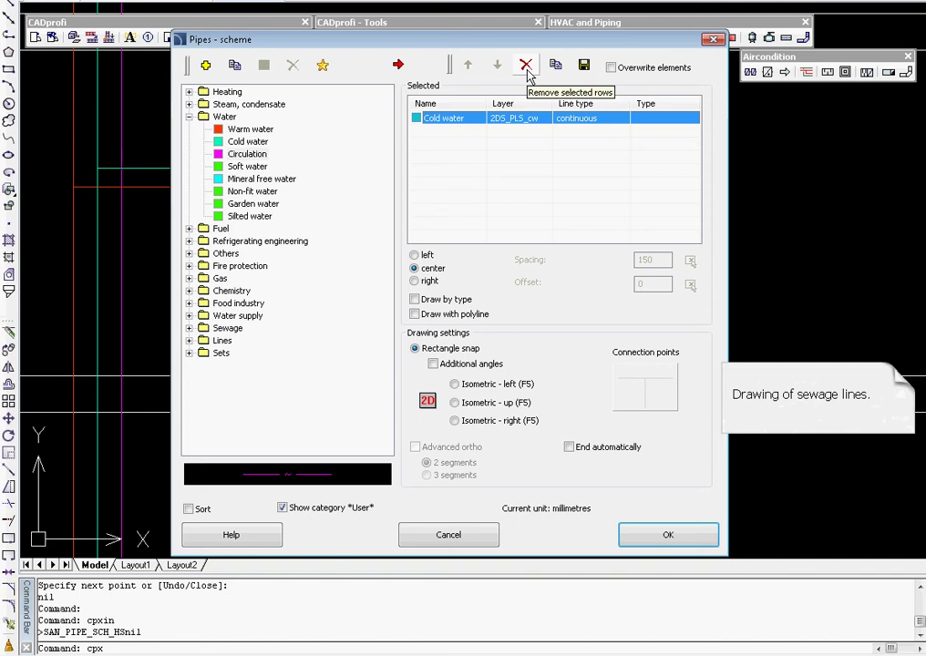
{"action": "left_click", "coordinate": [527, 65]}
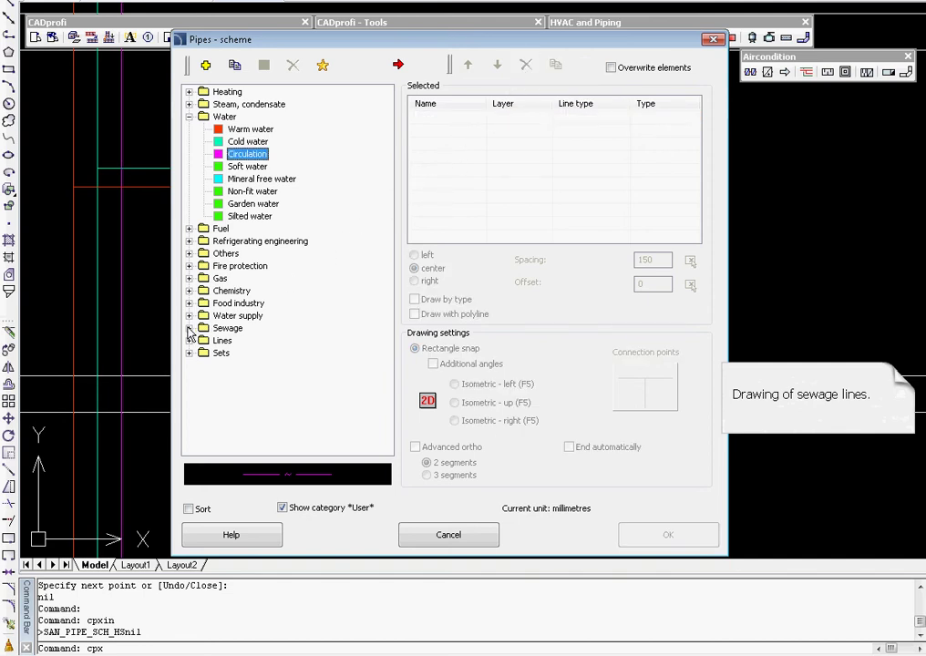
{"action": "left_click", "coordinate": [189, 328]}
{"action": "left_click", "coordinate": [239, 291]}
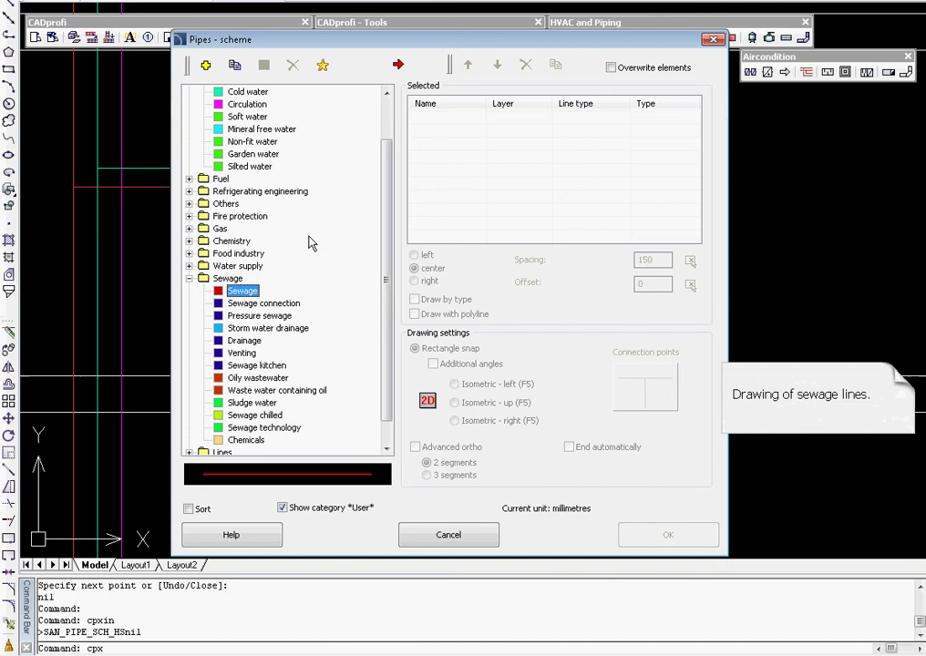
{"action": "left_click", "coordinate": [401, 67]}
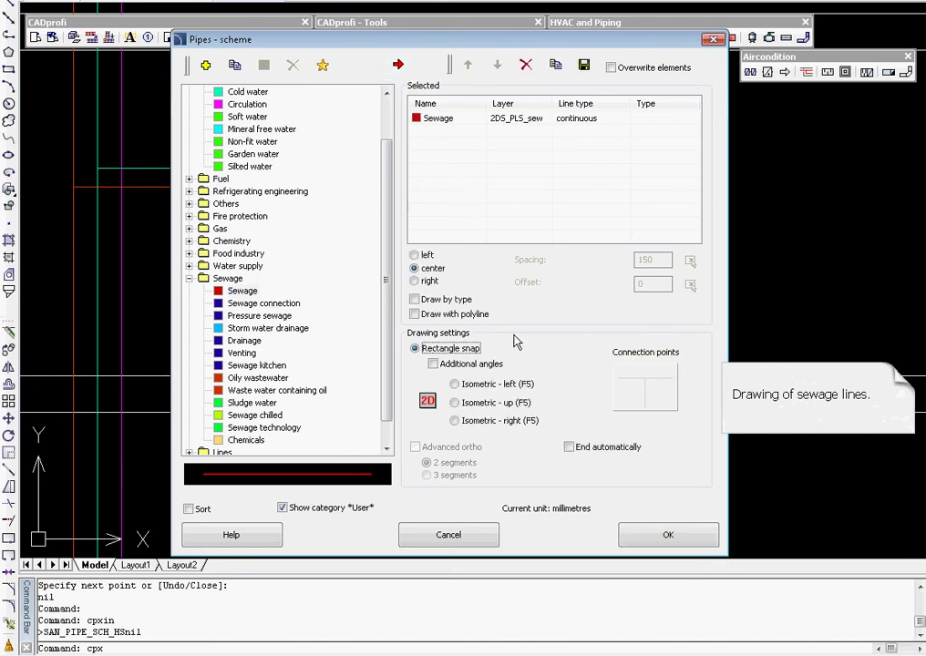
Draw the red sewage riser from the top floor down through all four slabs beside the water risers
{"action": "left_click", "coordinate": [637, 535]}
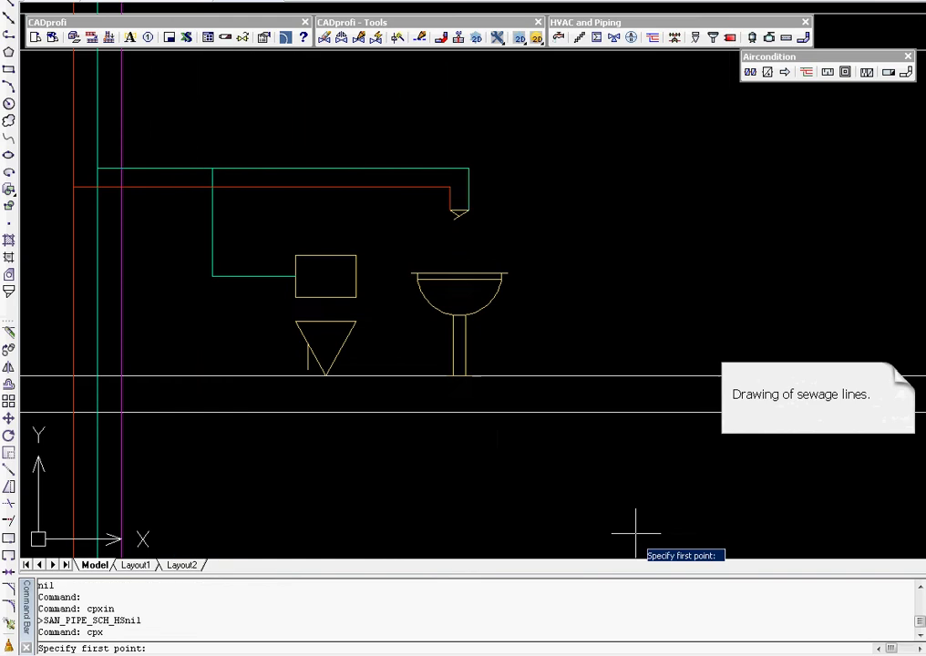
{"action": "scroll", "coordinate": [492, 481], "scroll_direction": "down", "scroll_amount": 1}
{"action": "scroll", "coordinate": [492, 481], "scroll_direction": "down", "scroll_amount": 1}
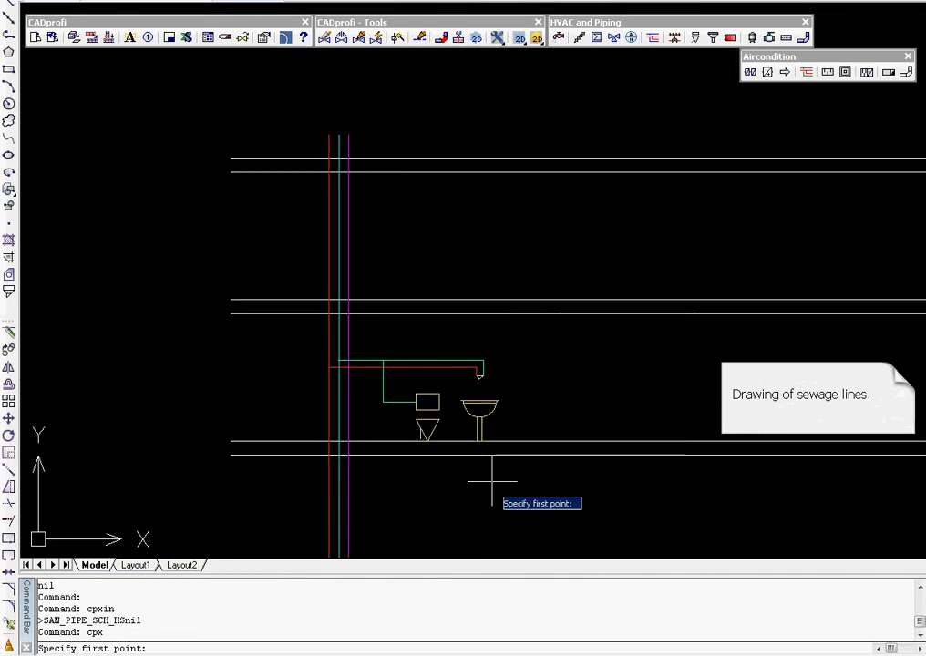
{"action": "mouse_move", "coordinate": [492, 481]}
{"action": "middle_mouse_down"}
{"action": "mouse_move", "coordinate": [424, 399]}
{"action": "mouse_move", "coordinate": [404, 353]}
{"action": "middle_mouse_up"}
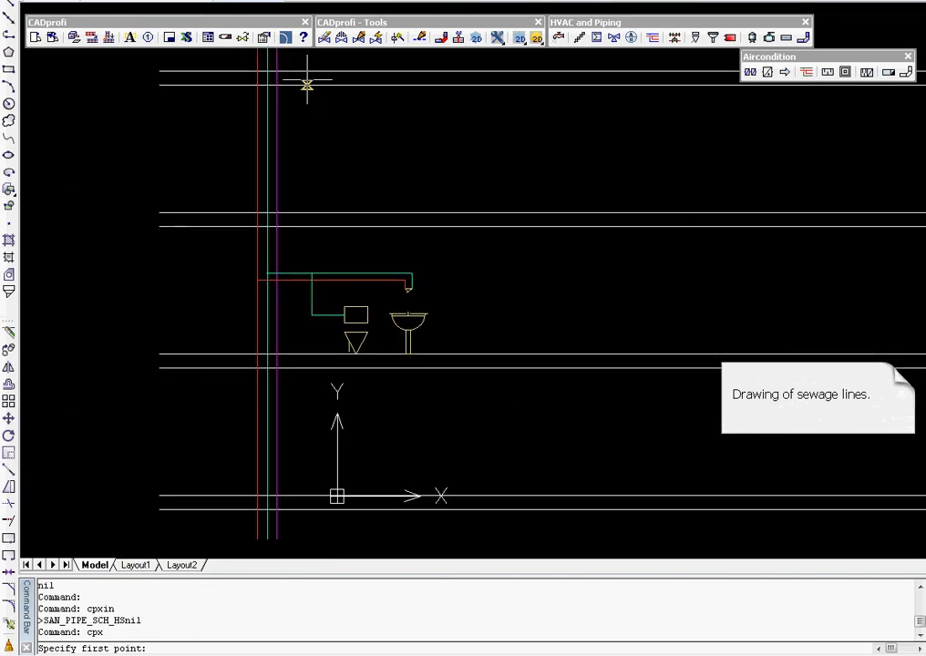
{"action": "left_click", "coordinate": [290, 53]}
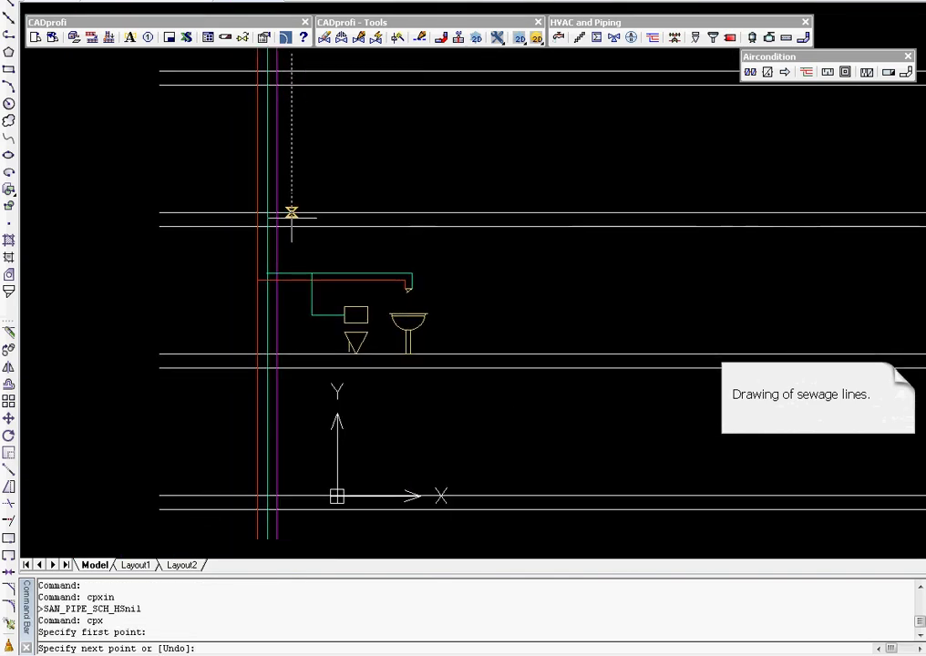
{"action": "left_click", "coordinate": [297, 544]}
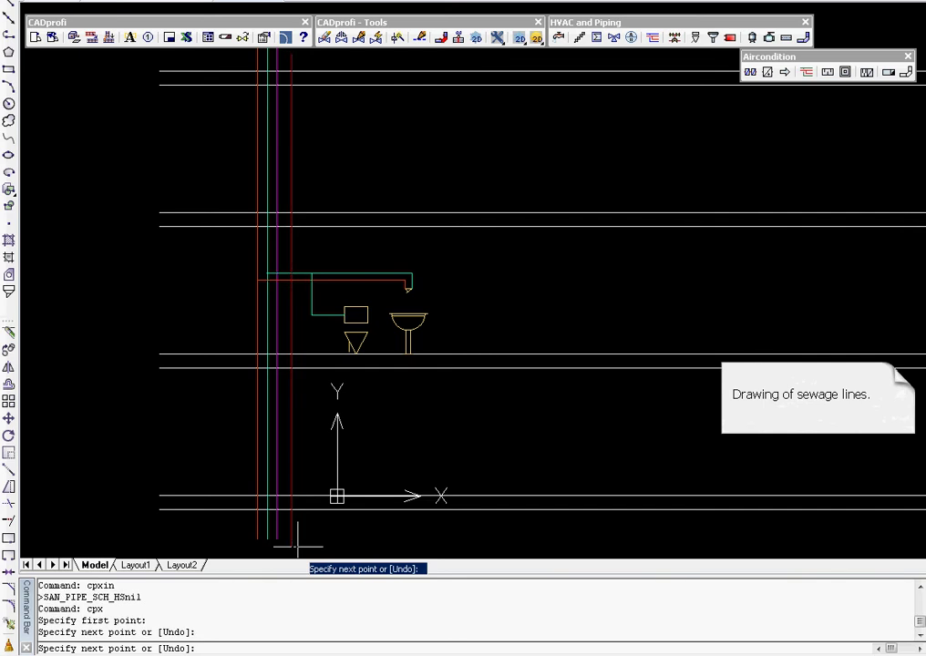
{"action": "key", "text": "Return"}
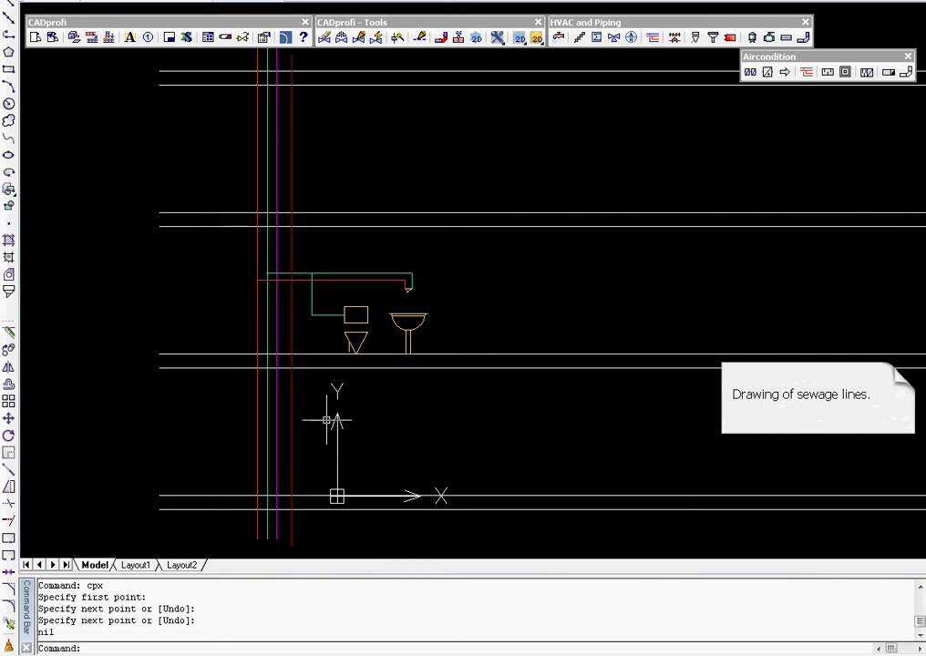
{"action": "scroll", "coordinate": [332, 367], "scroll_direction": "up", "scroll_amount": 2}
{"action": "scroll", "coordinate": [332, 367], "scroll_direction": "up", "scroll_amount": 2}
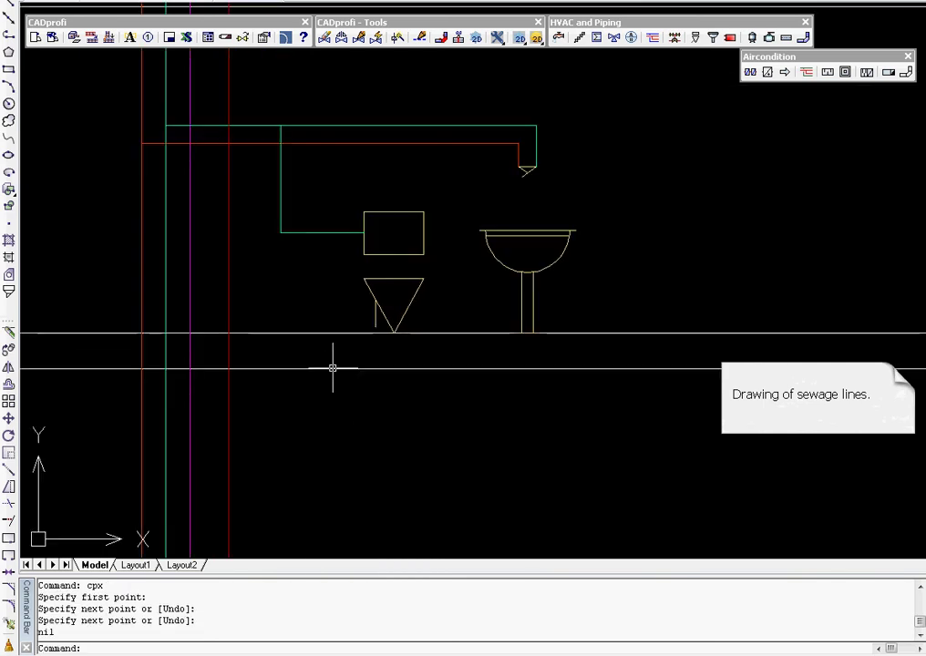
{"action": "middle_click_drag", "start_coordinate": [409, 419], "coordinate": [381, 372]}
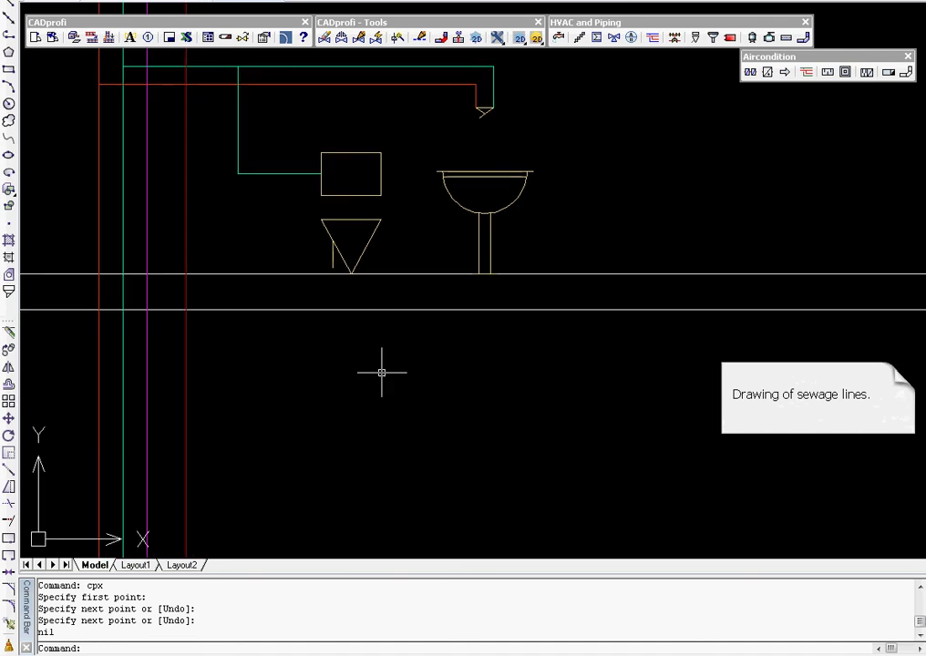
Draw a Sewage pipe from the washbasin stem down below the slab, then sloping left to the riser
{"action": "left_click", "coordinate": [653, 37]}
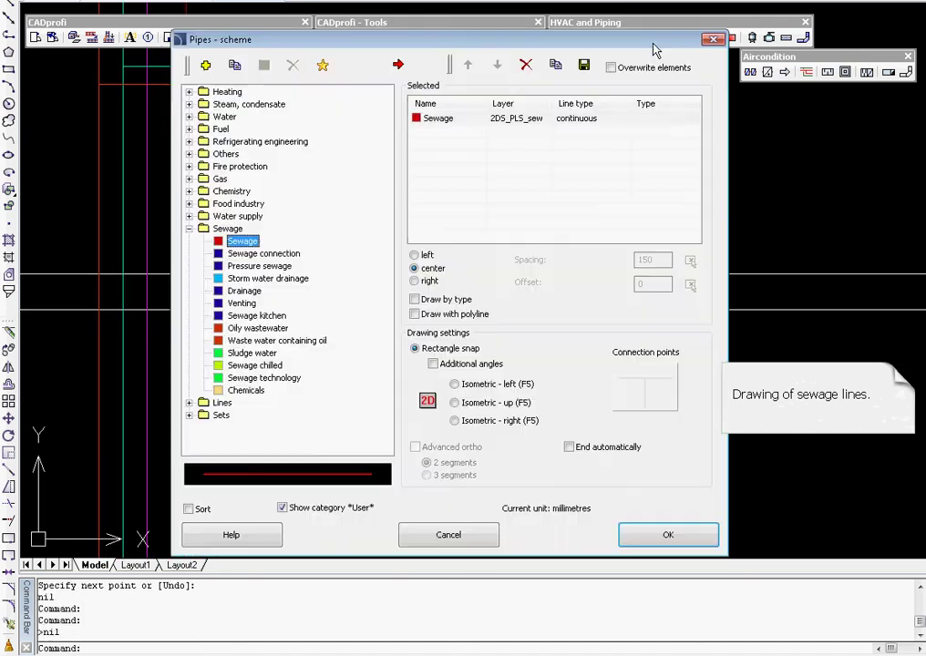
{"action": "left_click", "coordinate": [643, 533]}
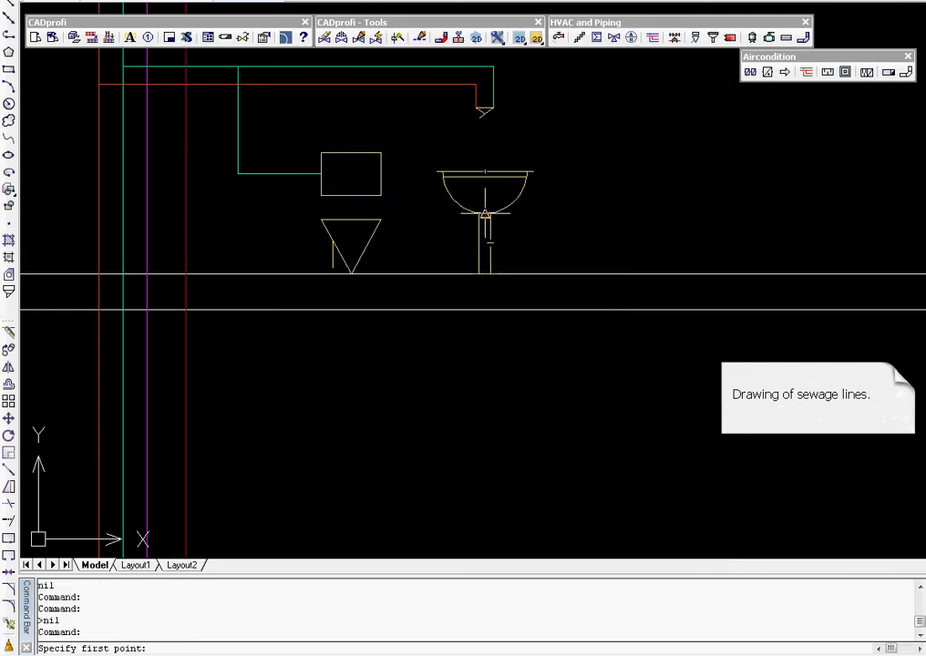
{"action": "left_click", "coordinate": [484, 233]}
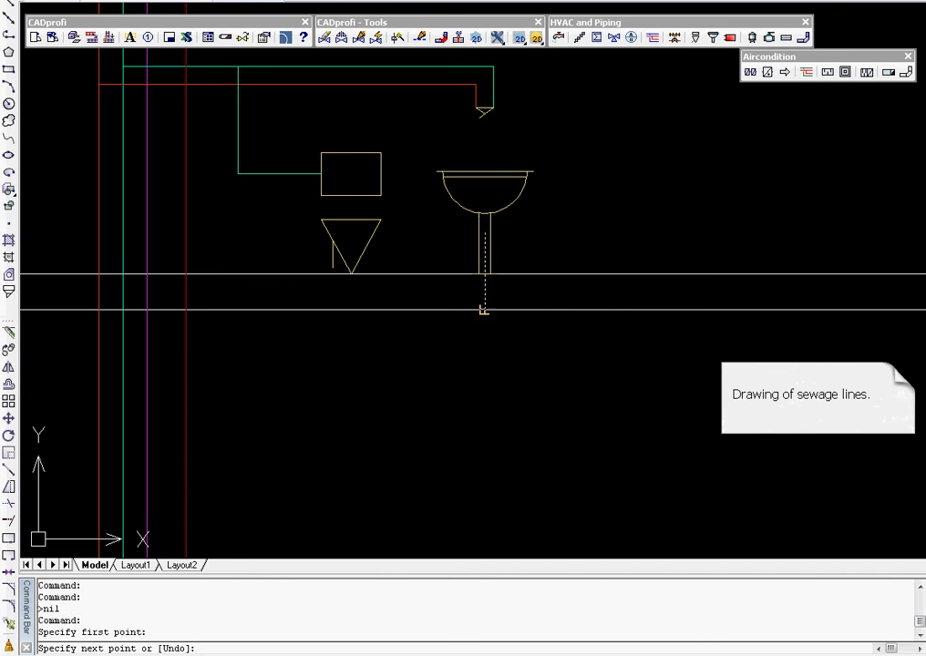
{"action": "left_click", "coordinate": [485, 342]}
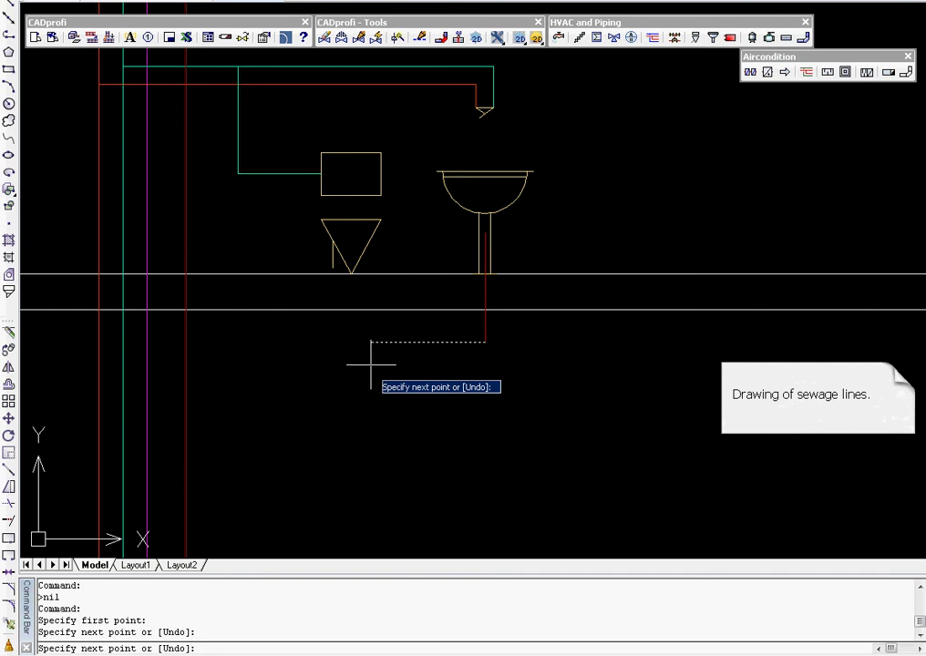
{"action": "key", "text": "F8"}
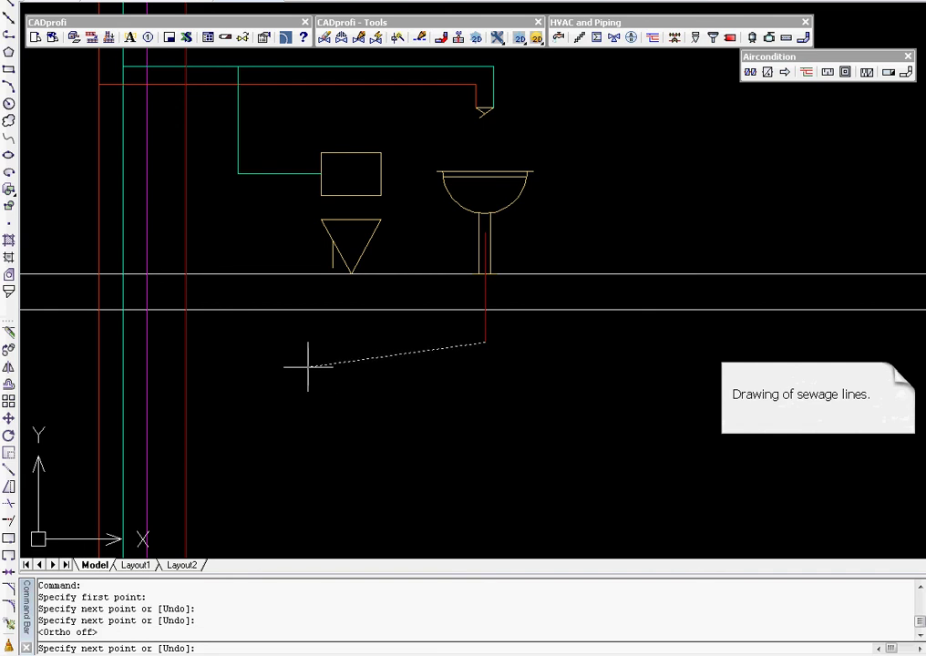
{"action": "left_click", "coordinate": [215, 379]}
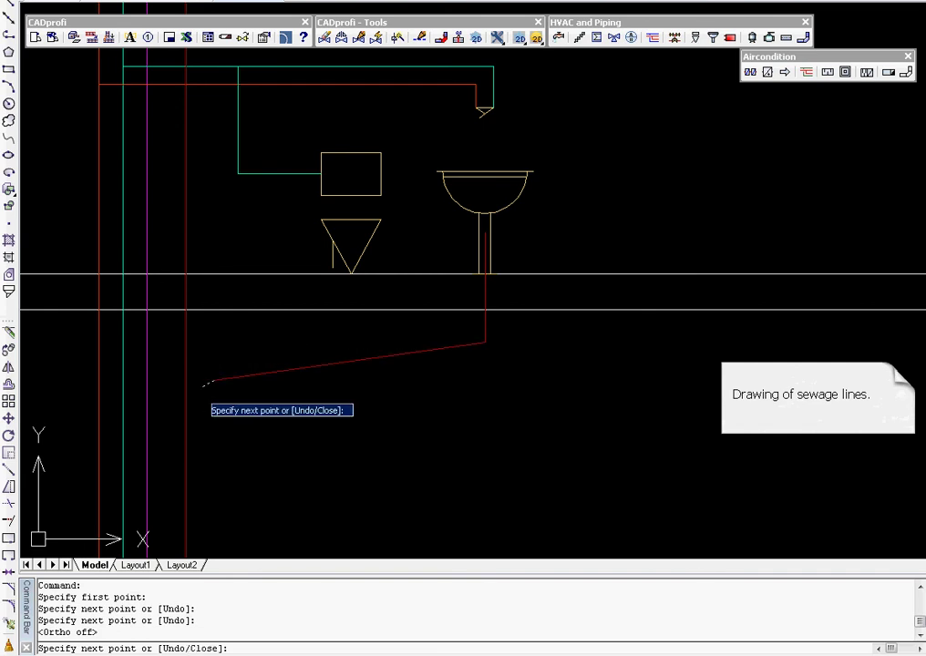
{"action": "left_click", "coordinate": [186, 398]}
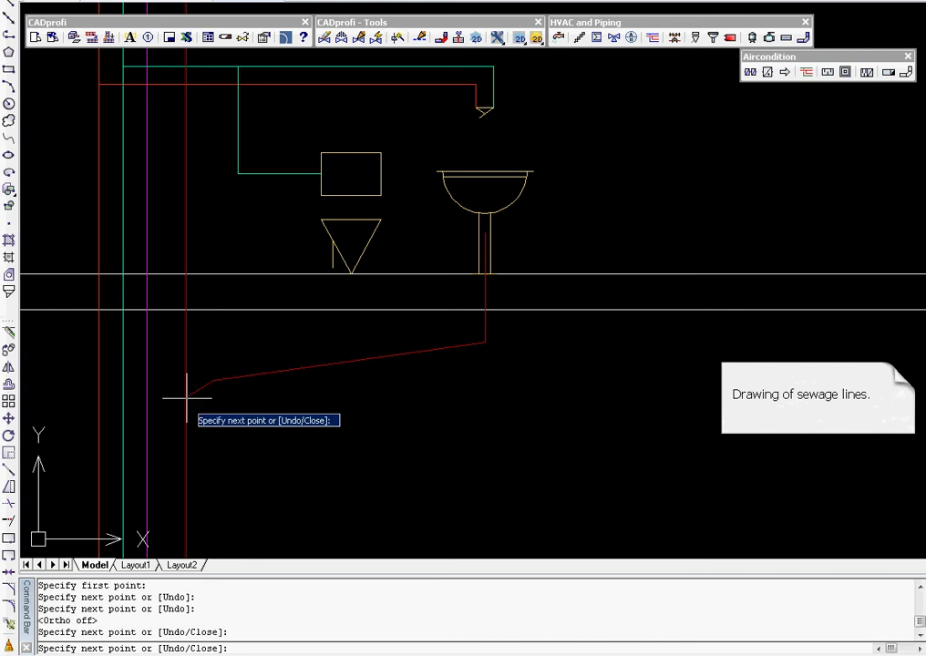
{"action": "key", "text": "Return"}
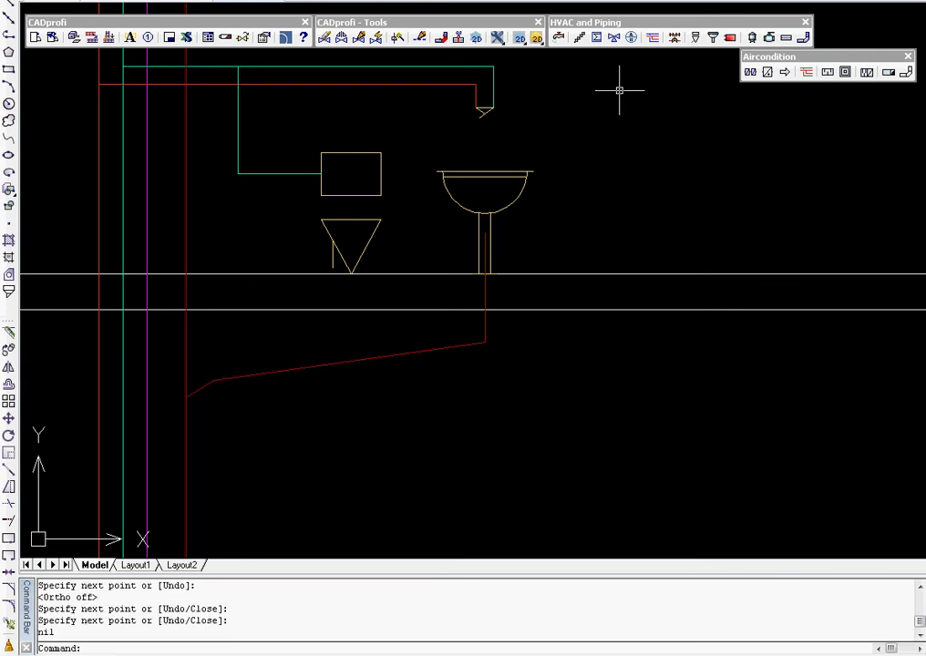
Draw a Sewage pipe from the triangular fixture's outlet down onto the sloping washbasin drain
{"action": "left_click", "coordinate": [653, 39]}
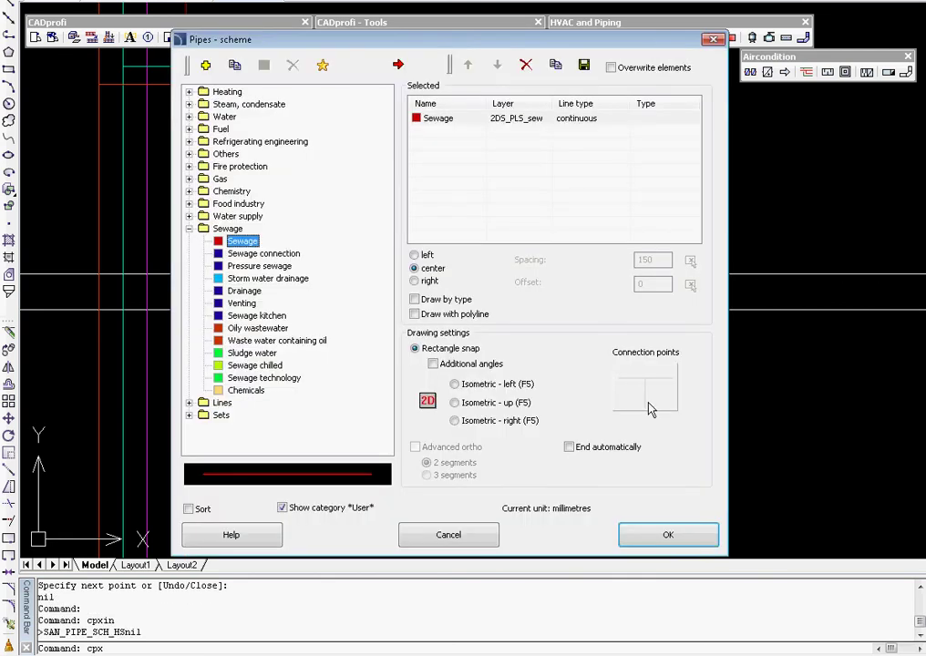
{"action": "left_click", "coordinate": [641, 535]}
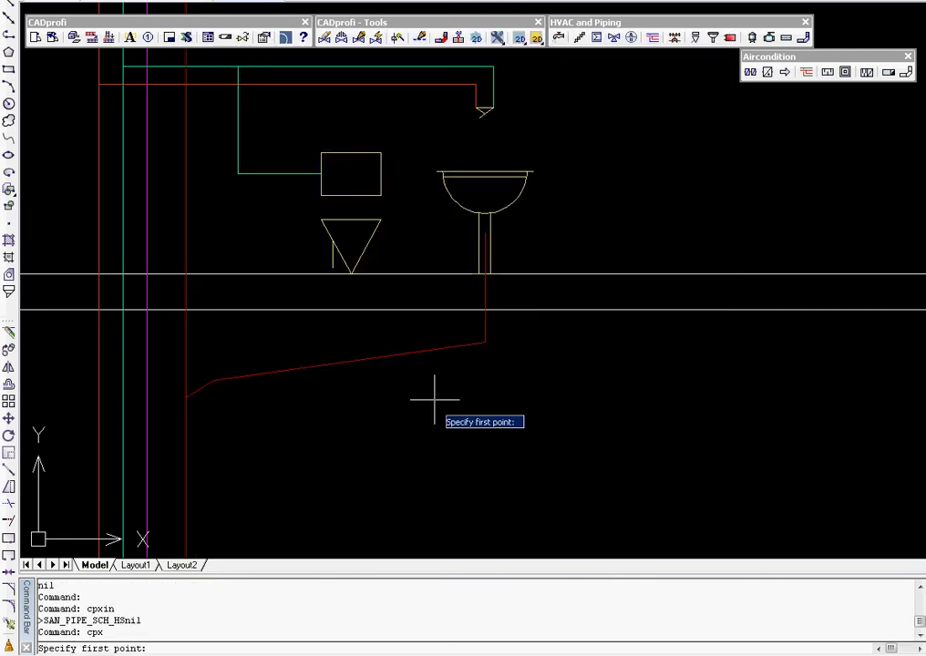
{"action": "left_click", "coordinate": [332, 268]}
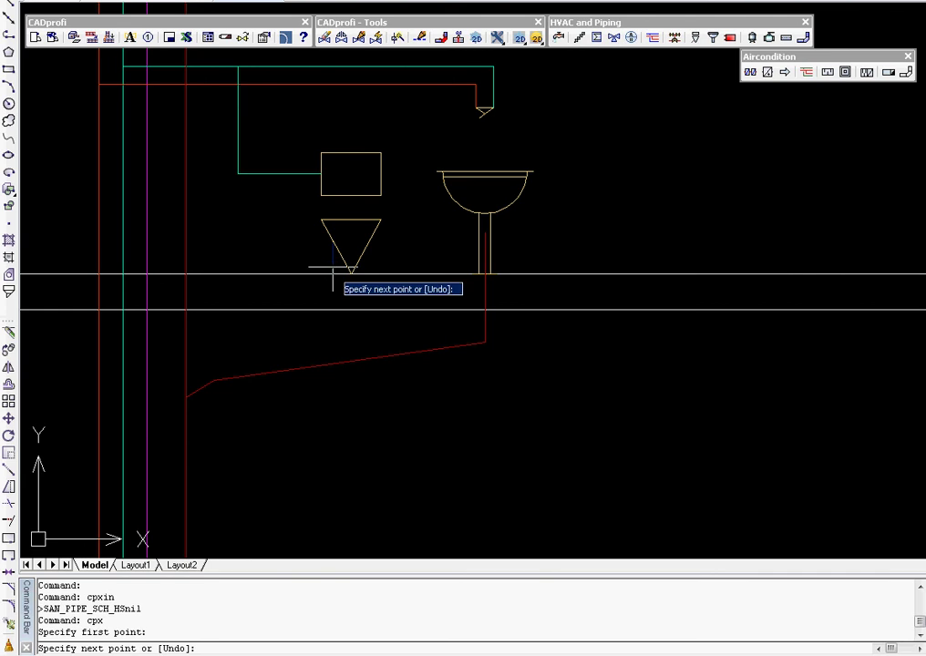
{"action": "key", "text": "F8"}
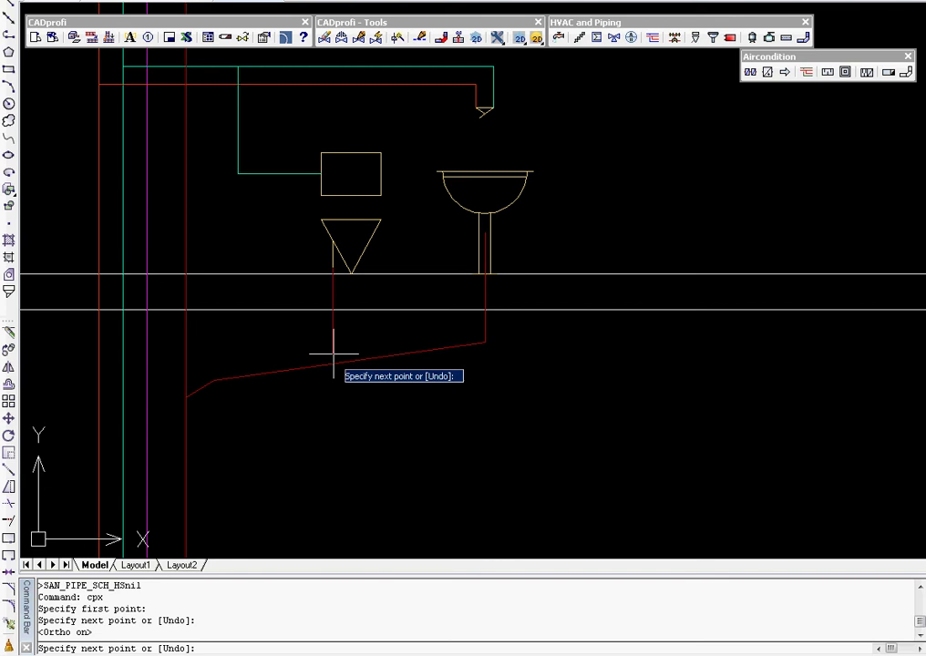
{"action": "key", "text": "F8"}
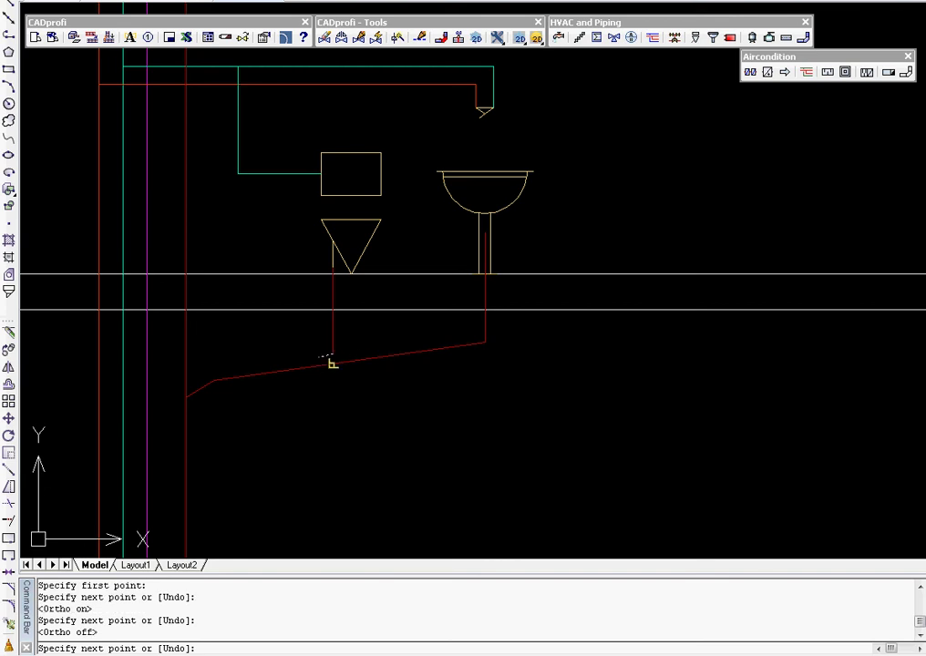
{"action": "left_click", "coordinate": [308, 367]}
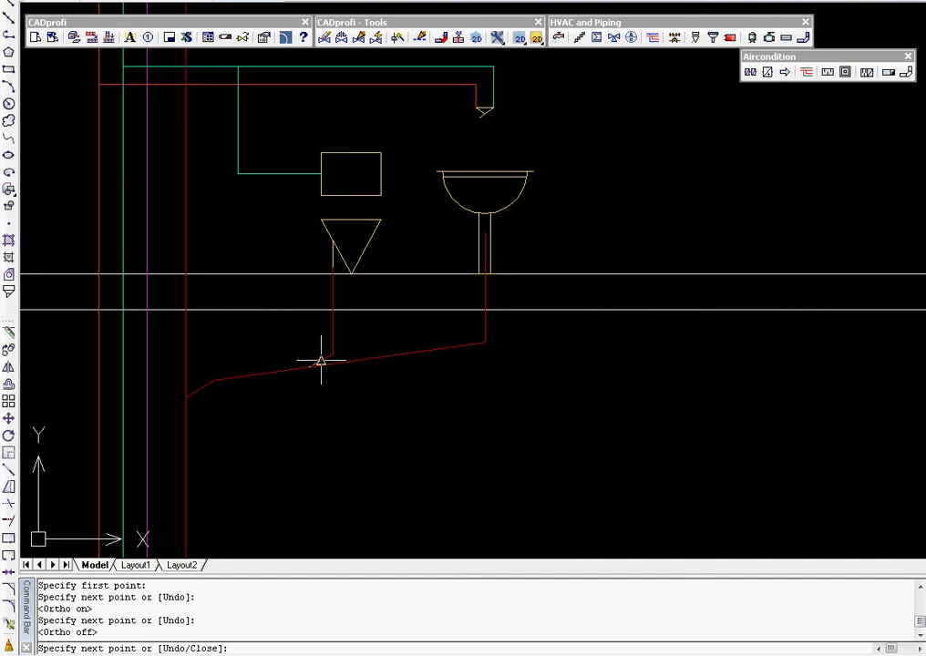
{"action": "key", "text": "Return"}
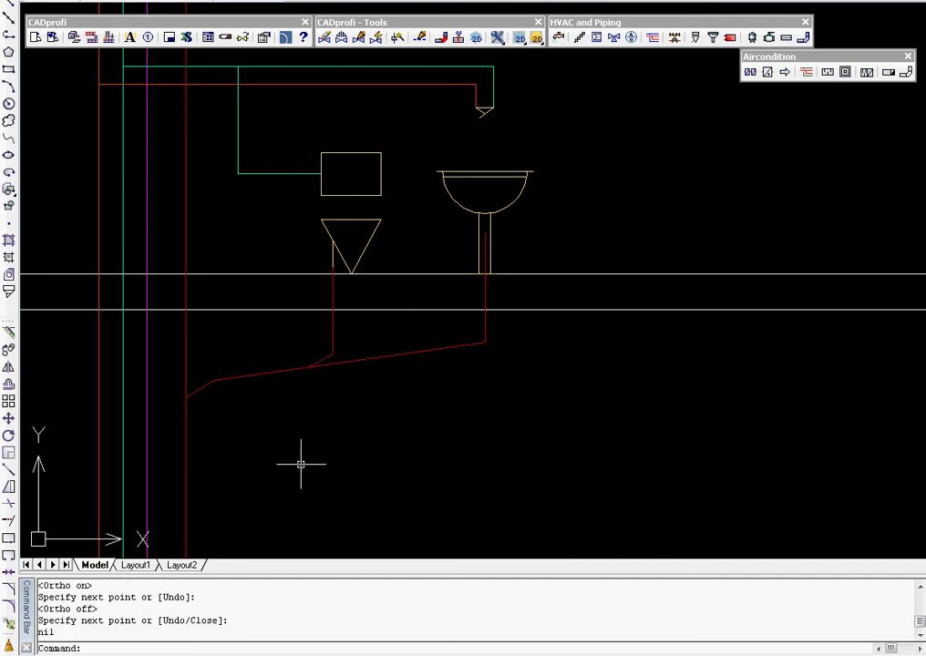
Chamfer the washbasin drain's bend below the slab with a 100 first distance and a picked second distance
{"action": "left_click", "coordinate": [10, 591]}
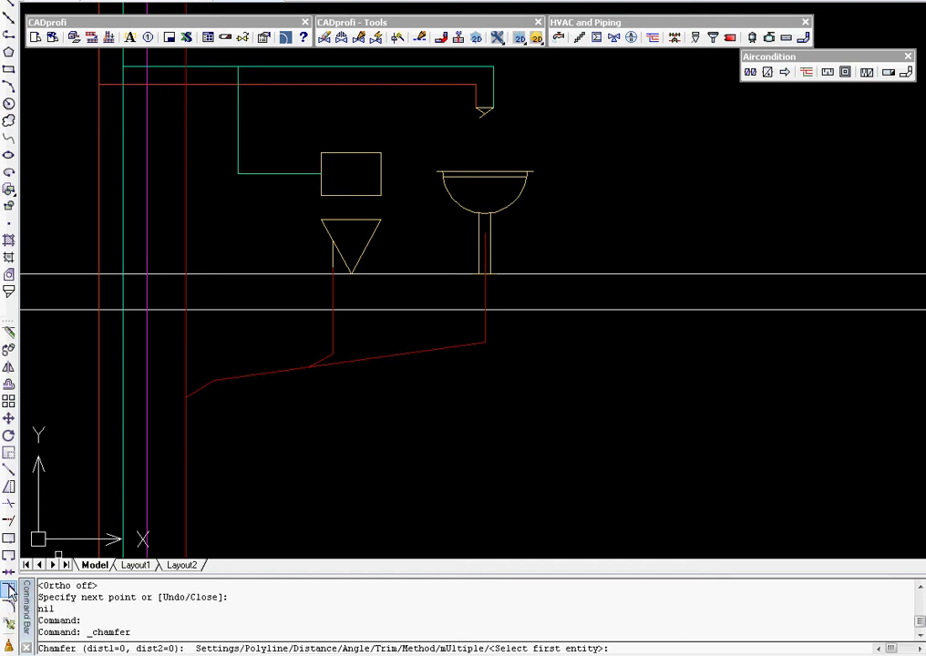
{"action": "type", "text": "d"}
{"action": "key", "text": "Return"}
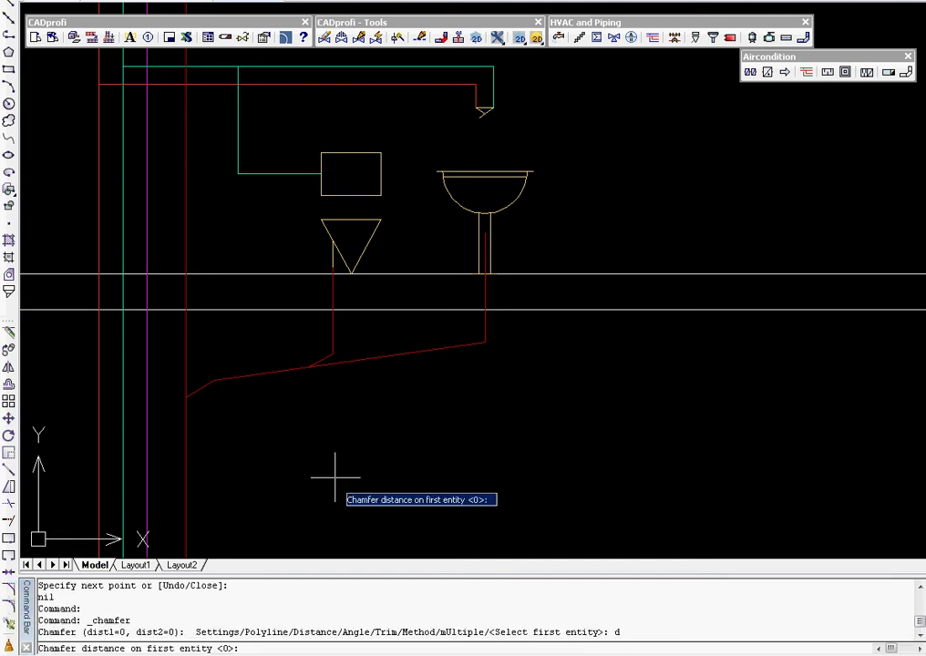
{"action": "type", "text": "100"}
{"action": "key", "text": "Return"}
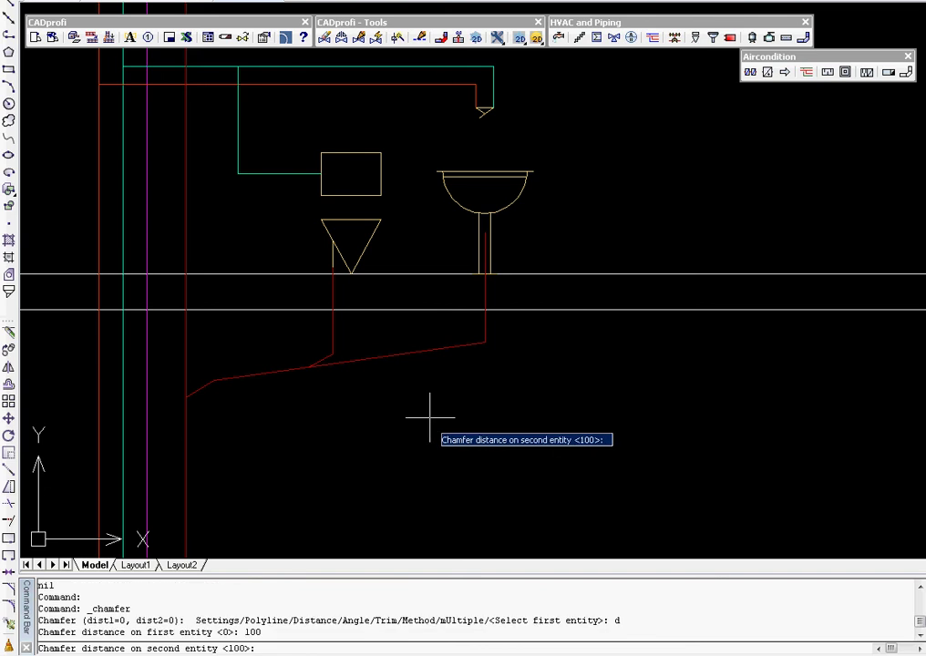
{"action": "left_click", "coordinate": [452, 347]}
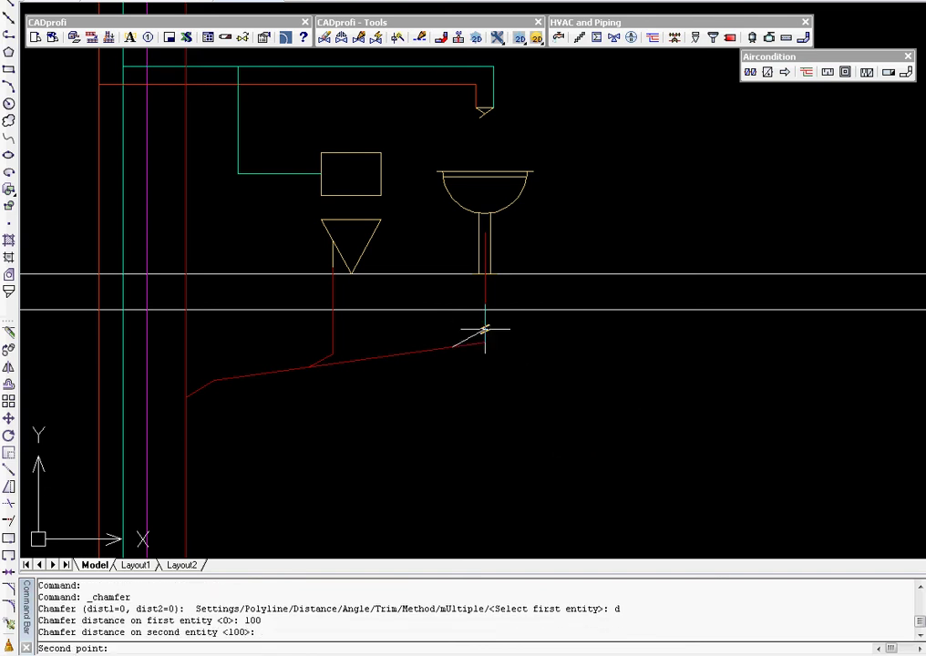
{"action": "left_click", "coordinate": [484, 329]}
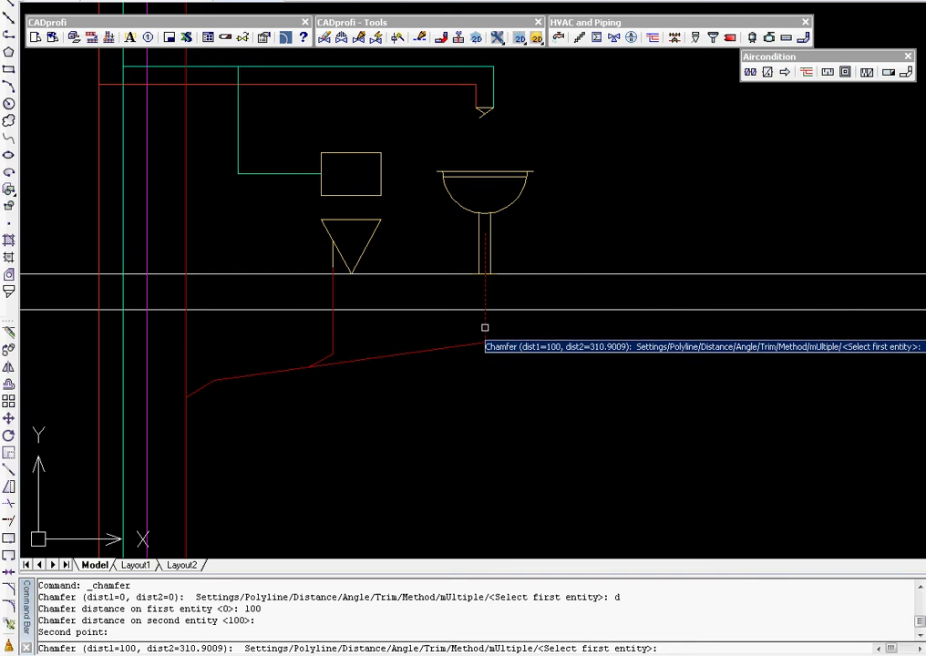
{"action": "left_click", "coordinate": [483, 325]}
{"action": "left_click", "coordinate": [466, 343]}
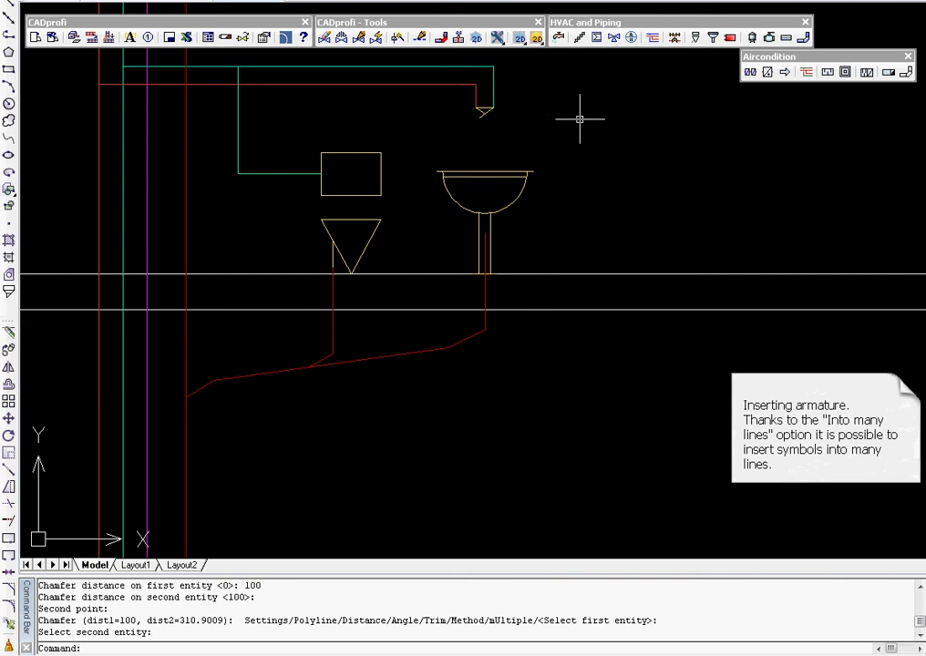
Choose the Ball valve symbol at scale 150 using the Into many lines insertion mode
{"action": "left_click", "coordinate": [595, 39]}
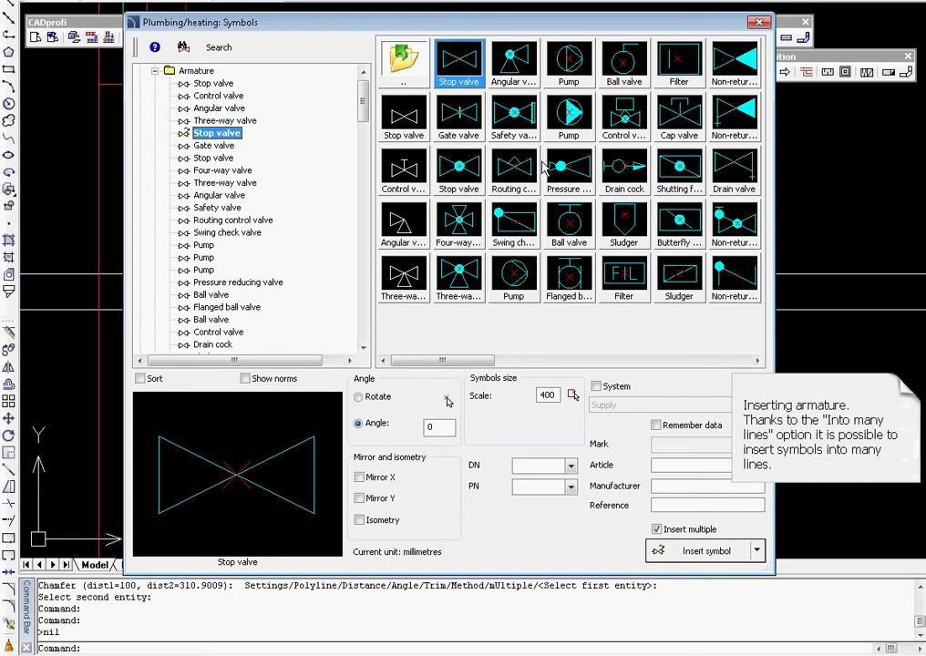
{"action": "left_click", "coordinate": [565, 221]}
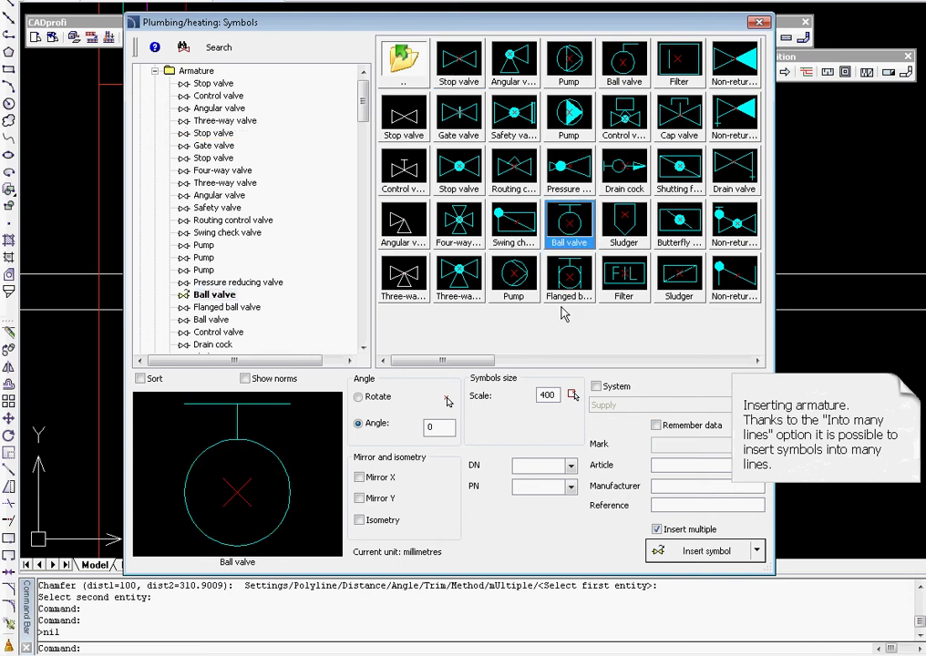
{"action": "left_click_drag", "start_coordinate": [557, 393], "coordinate": [527, 390]}
{"action": "type", "text": "0"}
{"action": "left_click", "coordinate": [756, 550]}
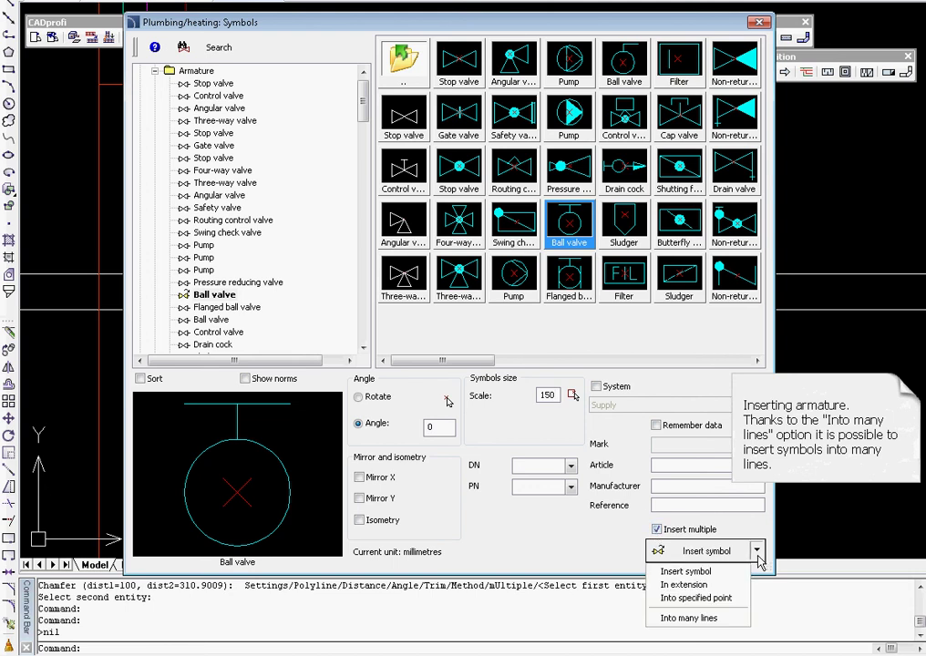
{"action": "left_click", "coordinate": [726, 619]}
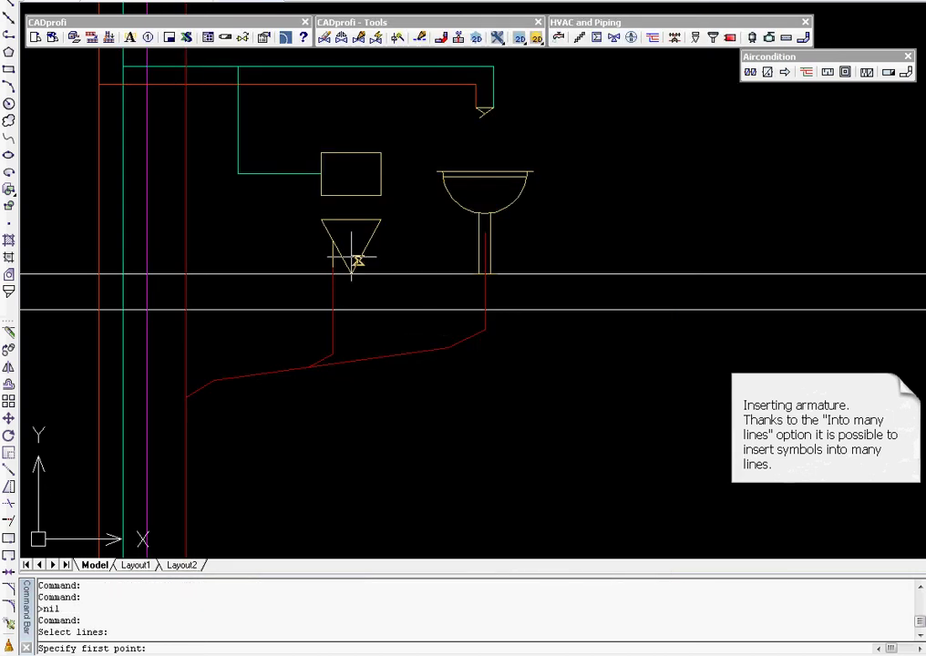
Place ball valves on the green cistern branch and on both top green and red branches
{"action": "left_click", "coordinate": [285, 189]}
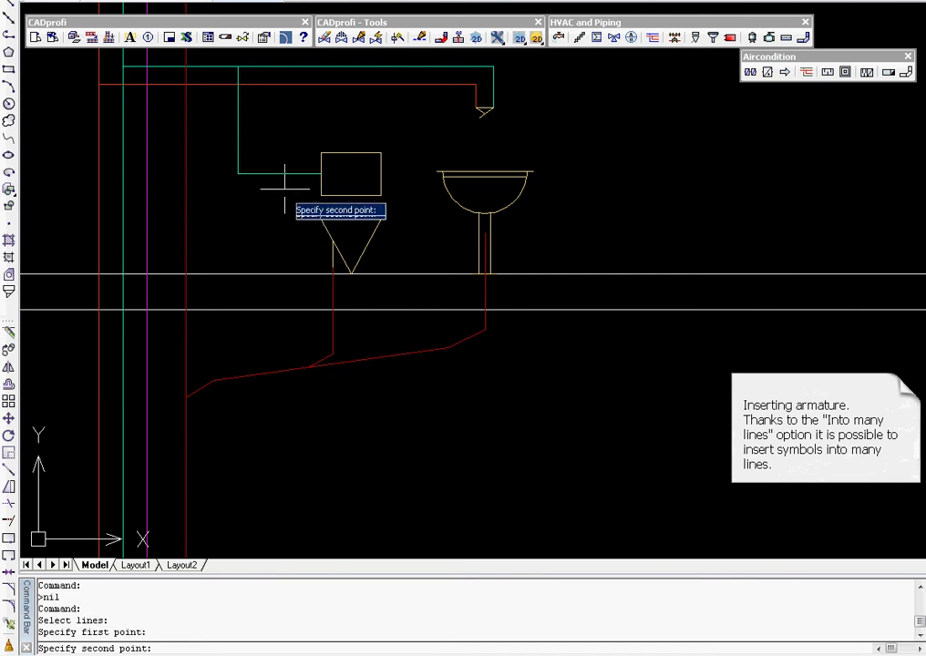
{"action": "left_click", "coordinate": [285, 132]}
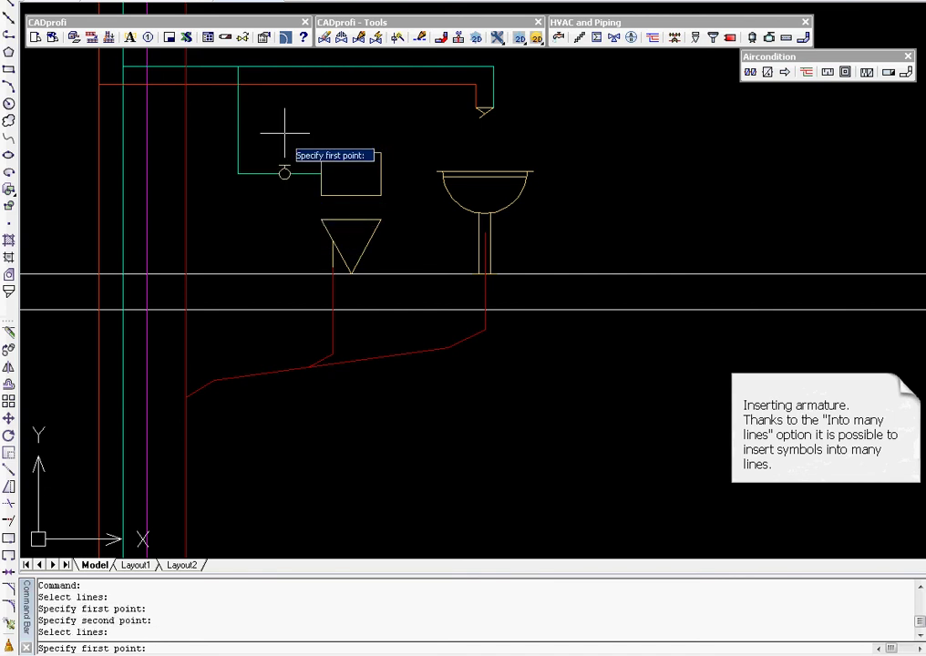
{"action": "left_click", "coordinate": [212, 87]}
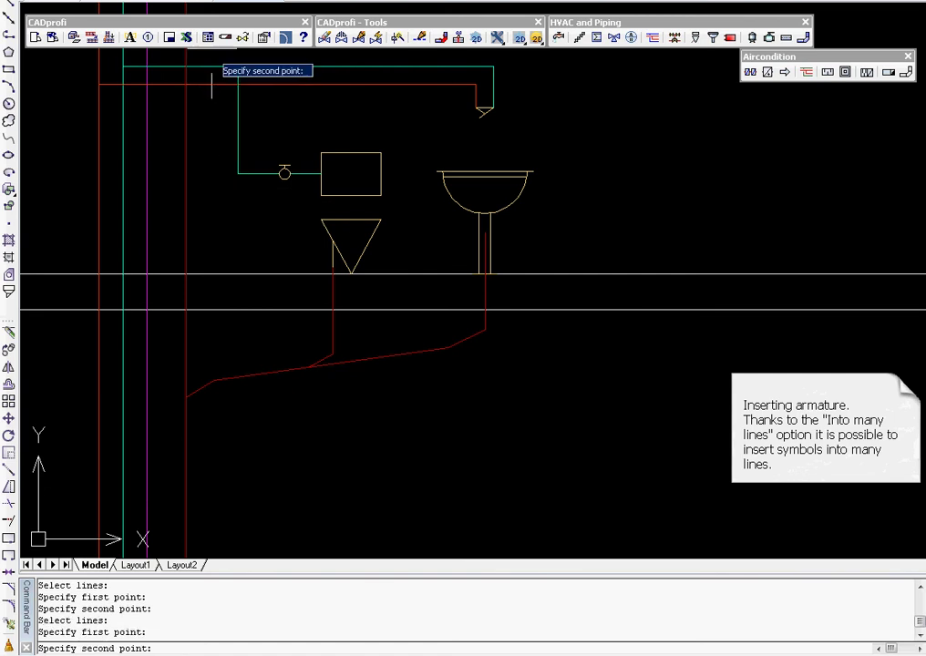
{"action": "left_click", "coordinate": [211, 55]}
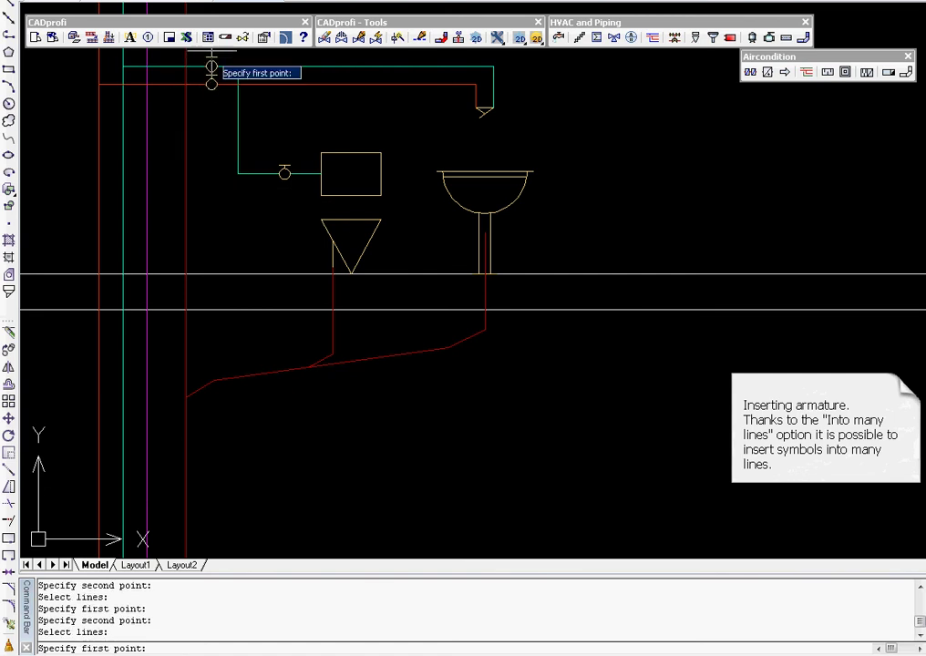
{"action": "middle_click_drag", "start_coordinate": [310, 130], "coordinate": [321, 179]}
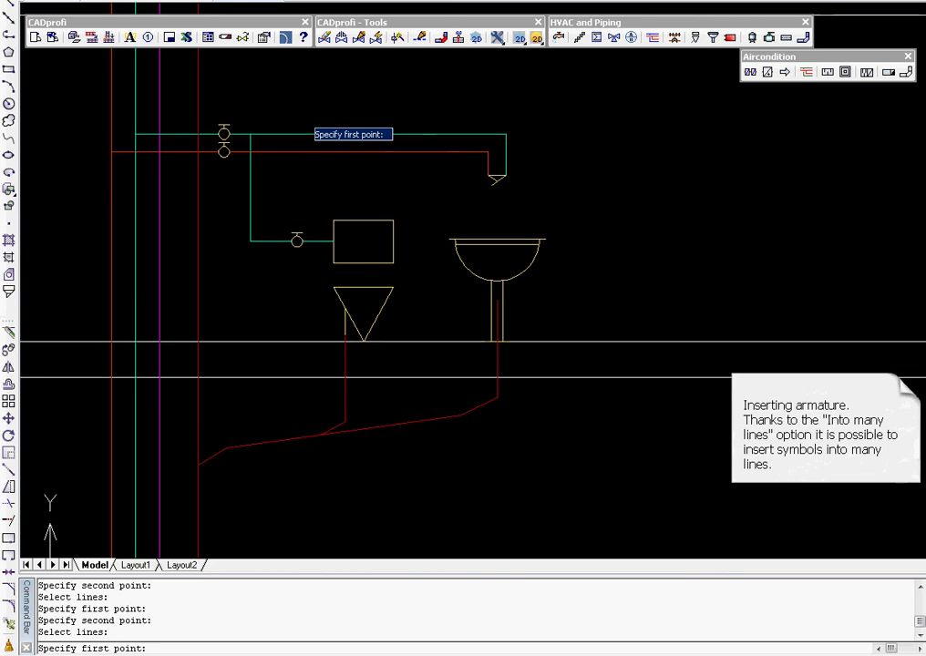